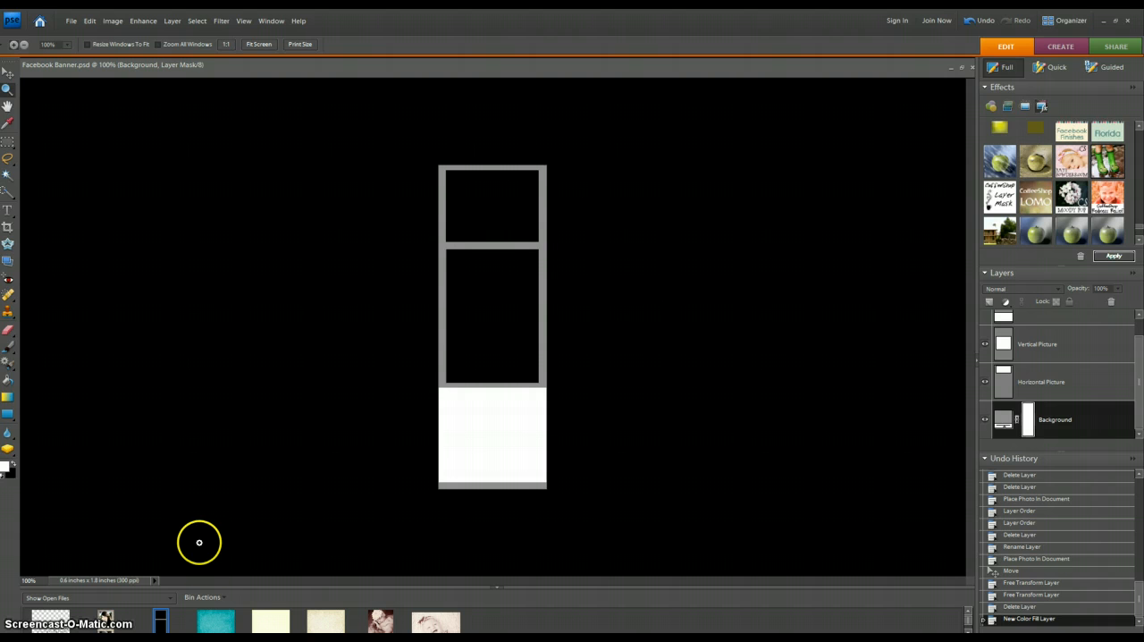
- Place teal-tonal-swirls.jpg directly above the Background layer and enlarge it from the banner's upper-left corner to cover the whole banner
left_click_drag(221, 624, 461, 322)
mouse_move(457, 322)
left_mouse_down()
mouse_move(516, 335)
mouse_move(441, 326)
left_mouse_up()
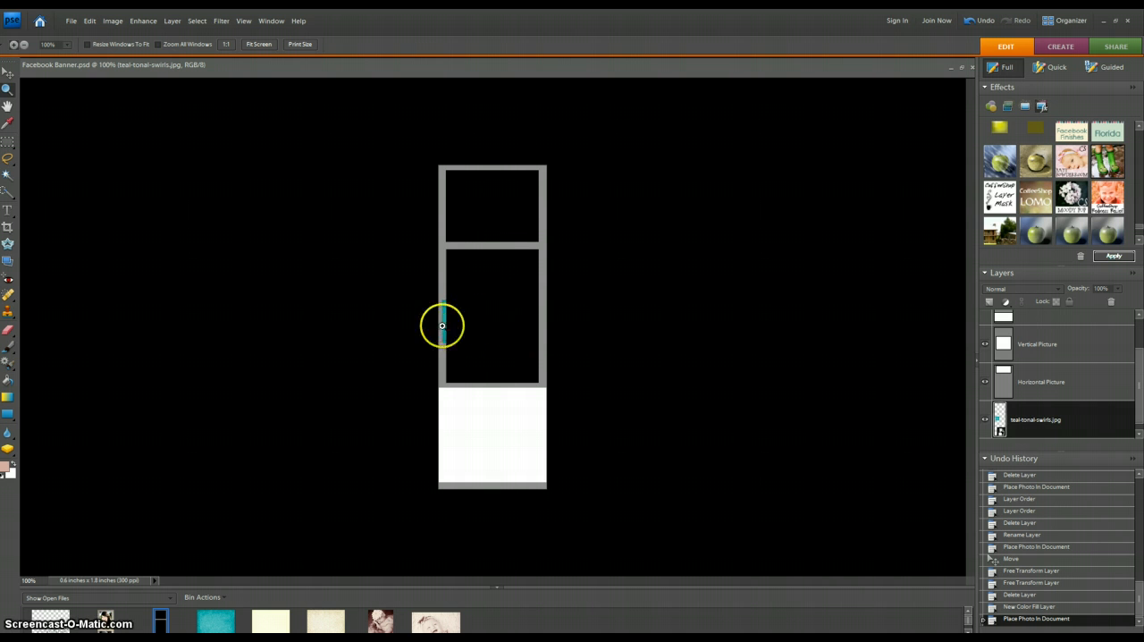
left_click(7, 71)
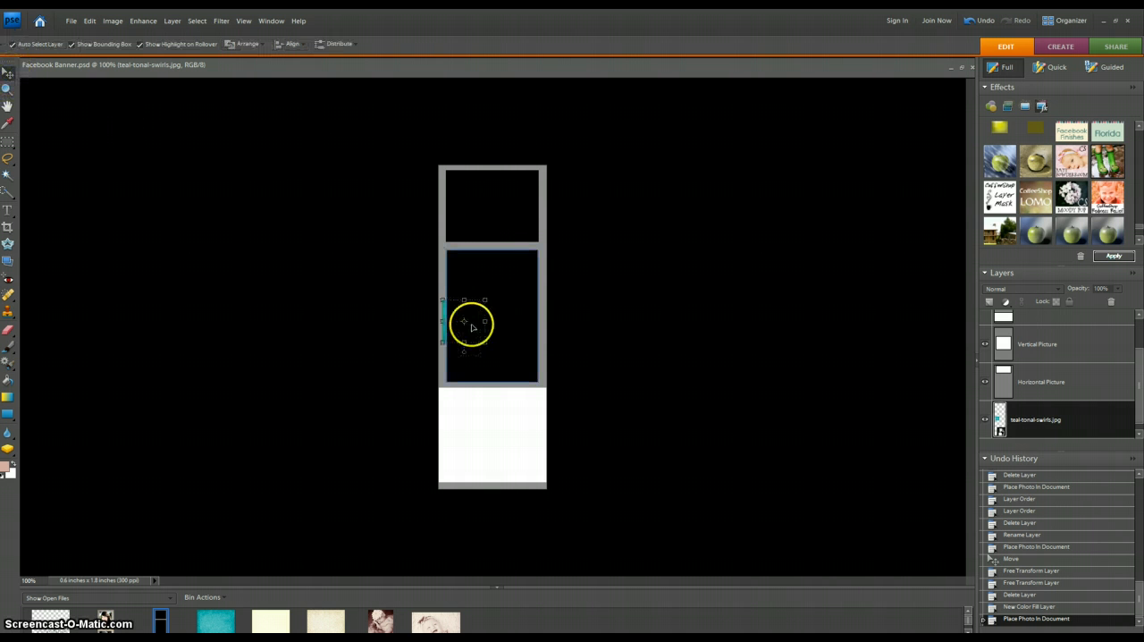
left_click_drag(442, 325, 464, 272)
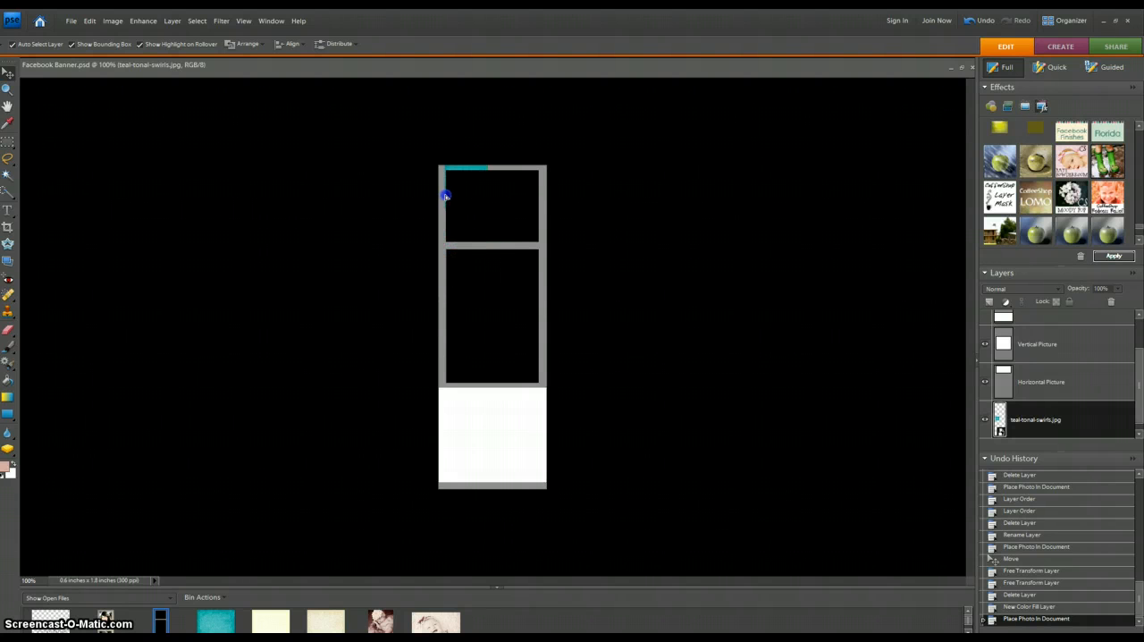
left_click_drag(435, 193, 763, 490)
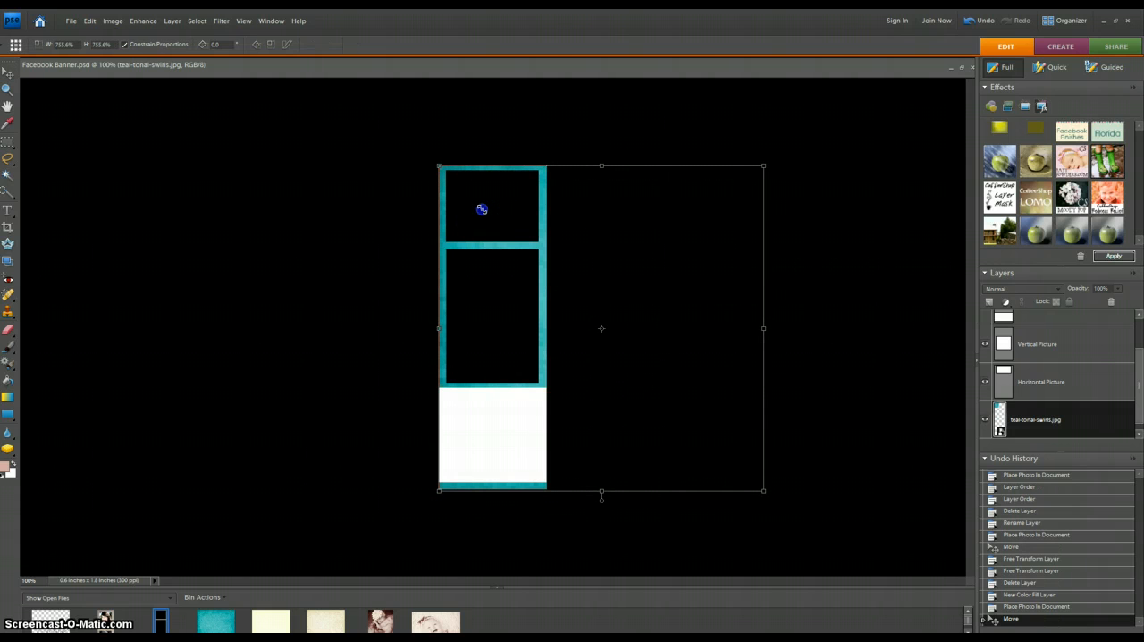
left_click(525, 483)
left_click(388, 434)
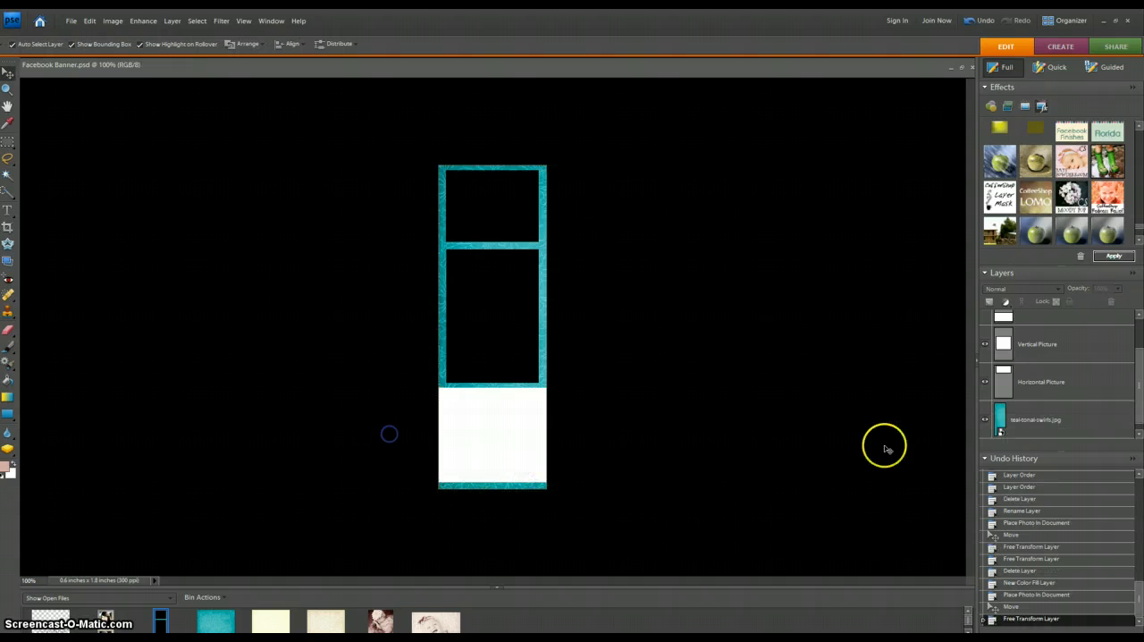
- Clip the teal-tonal-swirls.jpg layer to the Background layer
left_click_drag(1140, 399, 1140, 406)
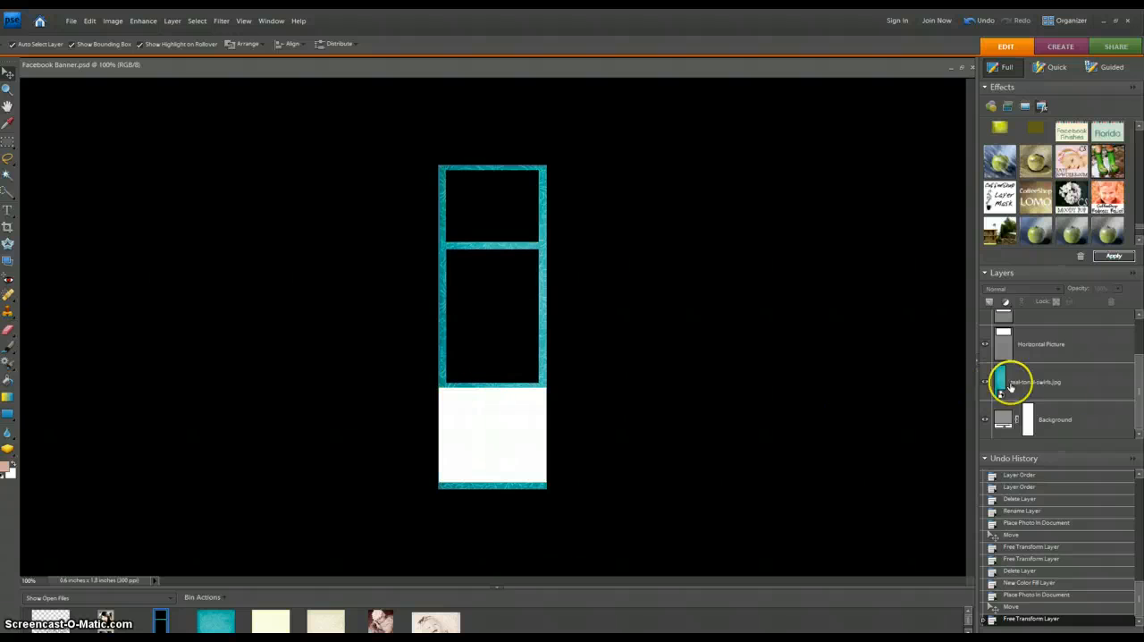
left_click(1050, 384)
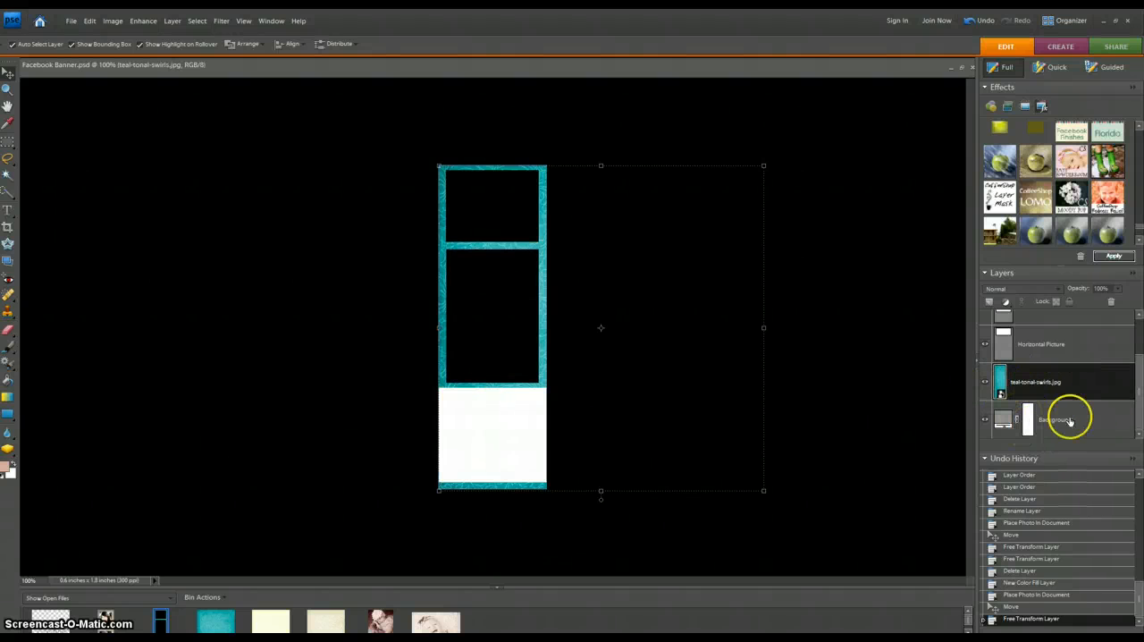
right_click(1055, 380)
key("ctrl+g")
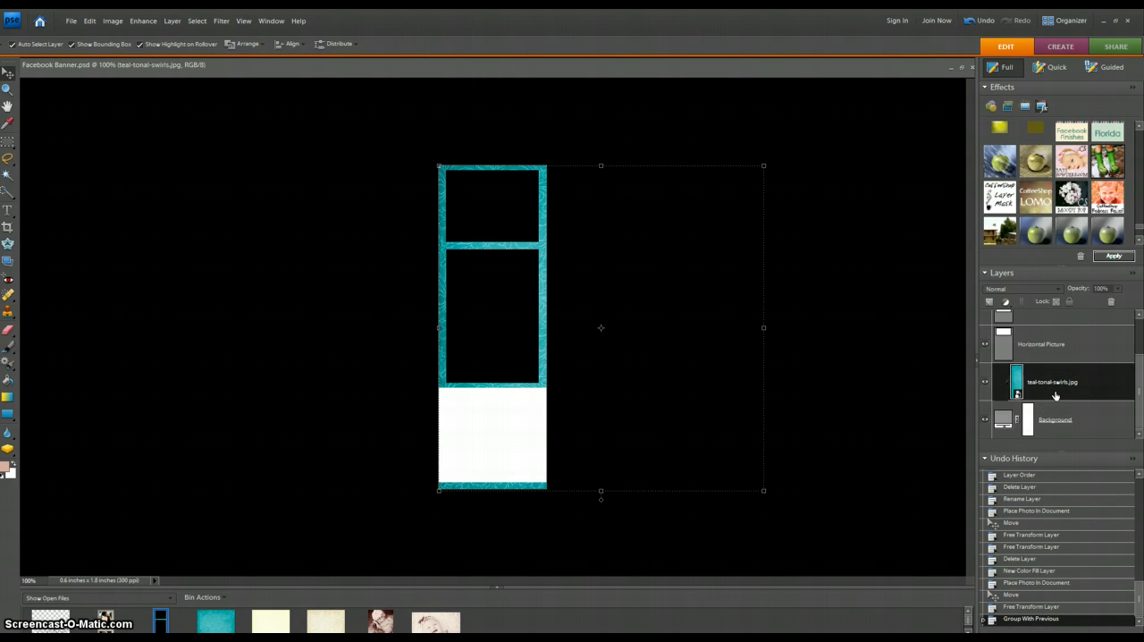
left_click(880, 438)
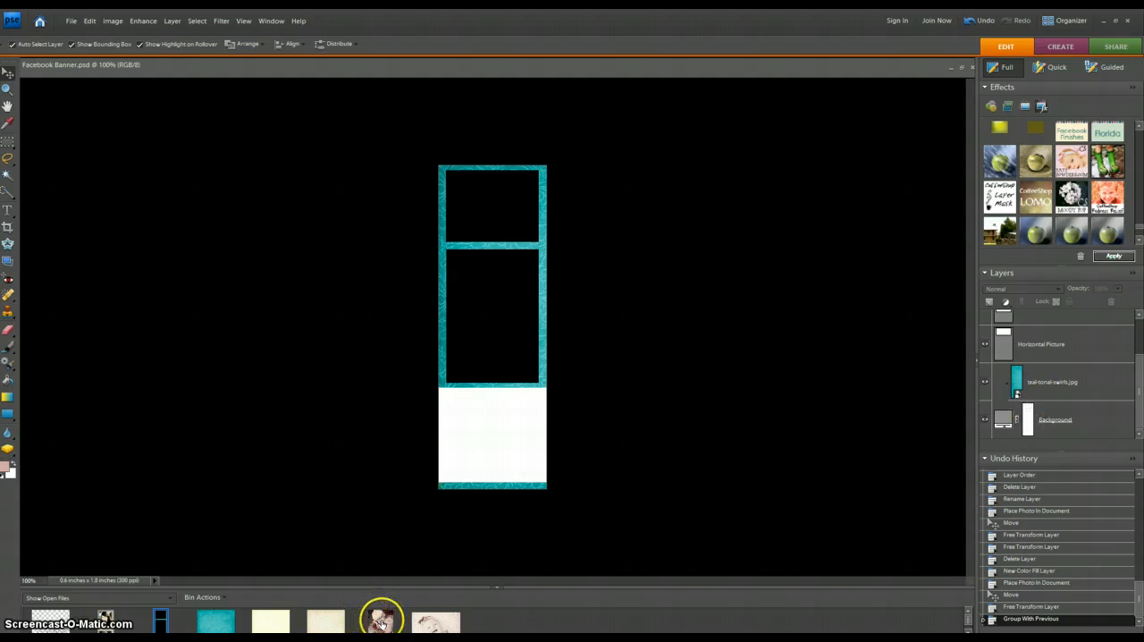
- Place DSC_0017-10.jpg in the upper frame, enlarge it to about 263% and position it to cover the opening
left_click_drag(433, 623, 491, 198)
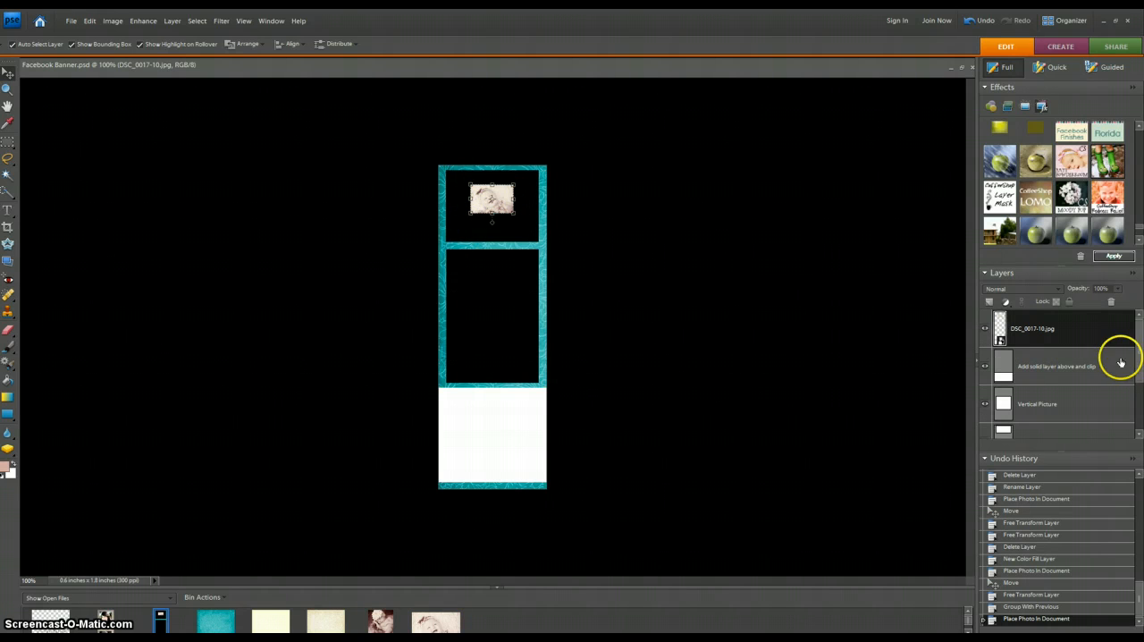
left_click_drag(475, 199, 536, 222)
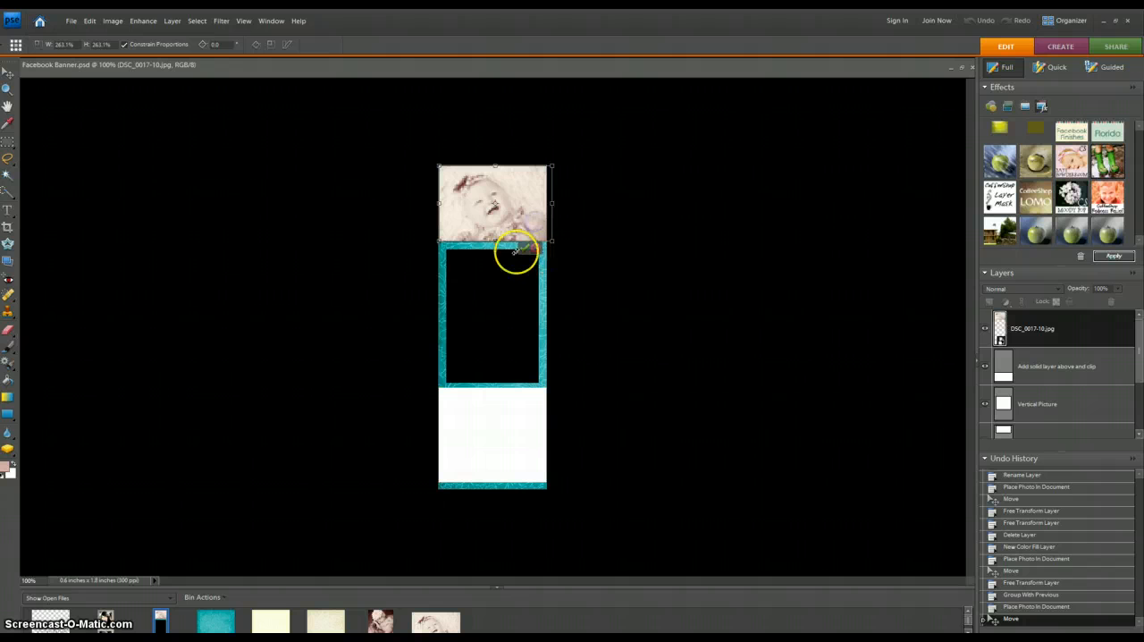
left_click(524, 248)
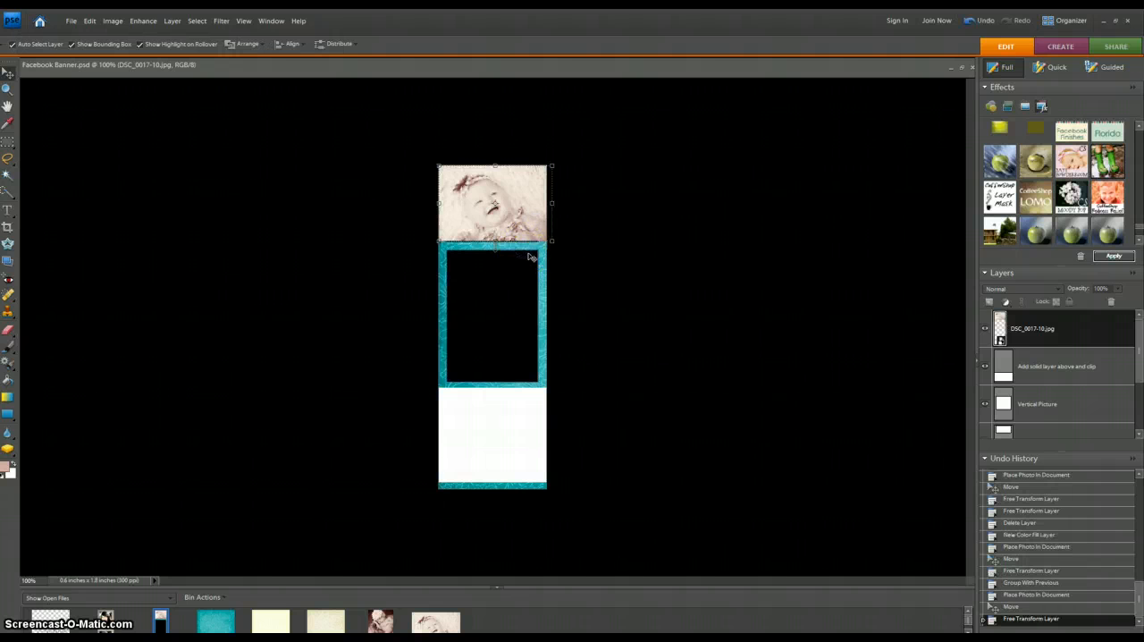
left_click(629, 251)
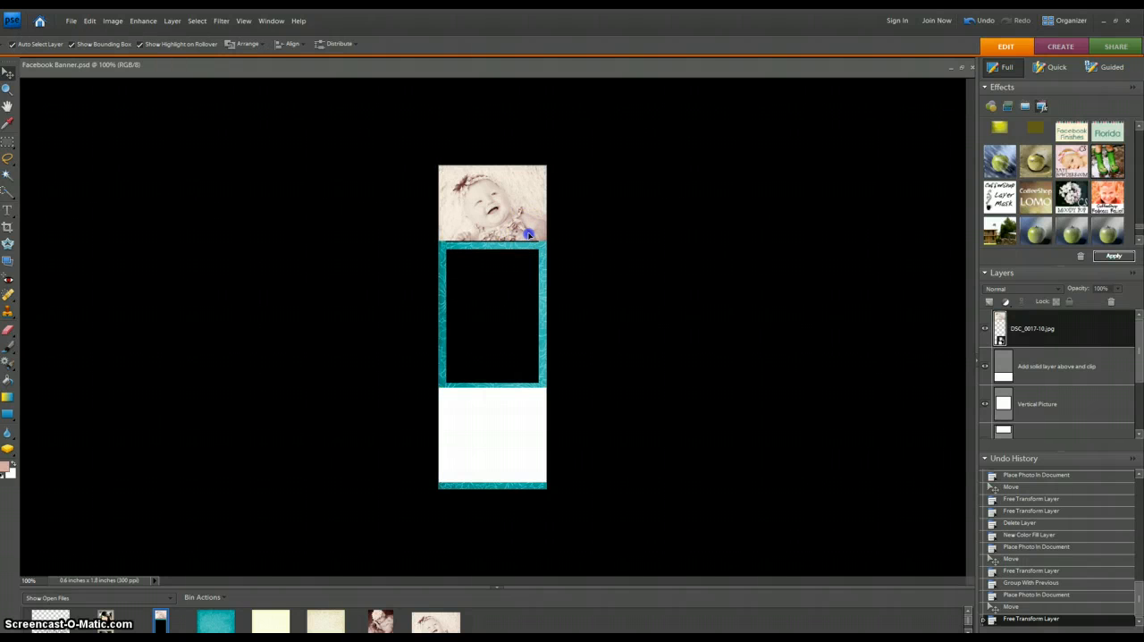
left_click_drag(528, 234, 514, 205)
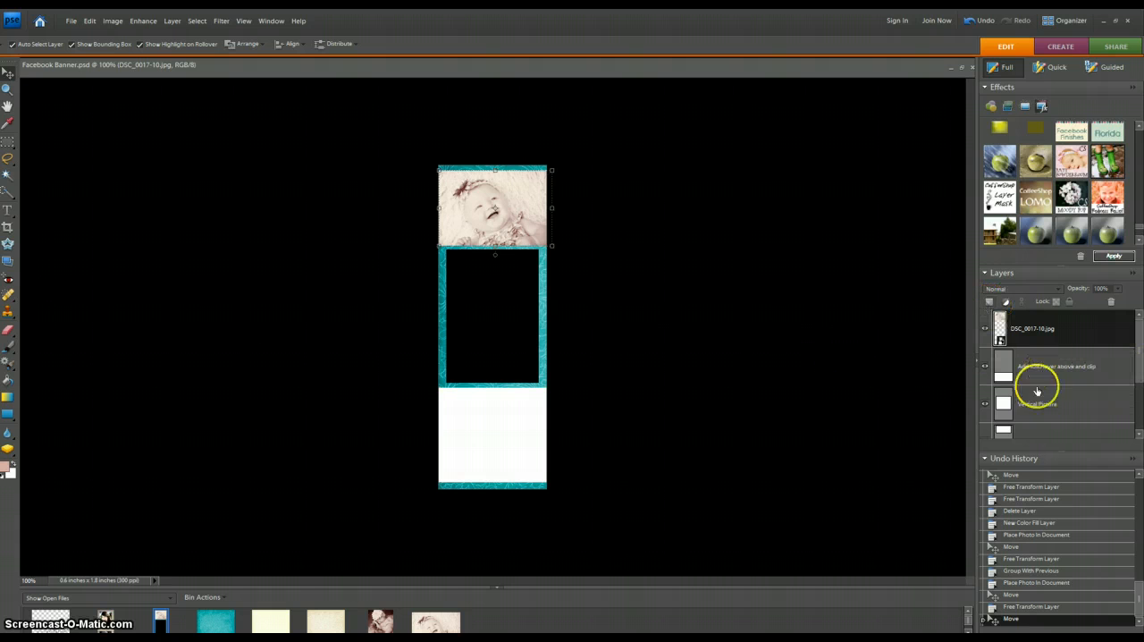
- Move the DSC_0017-10.jpg layer directly above the Horizontal Picture layer and clip it to that layer
scroll(1132, 360, "down", 2)
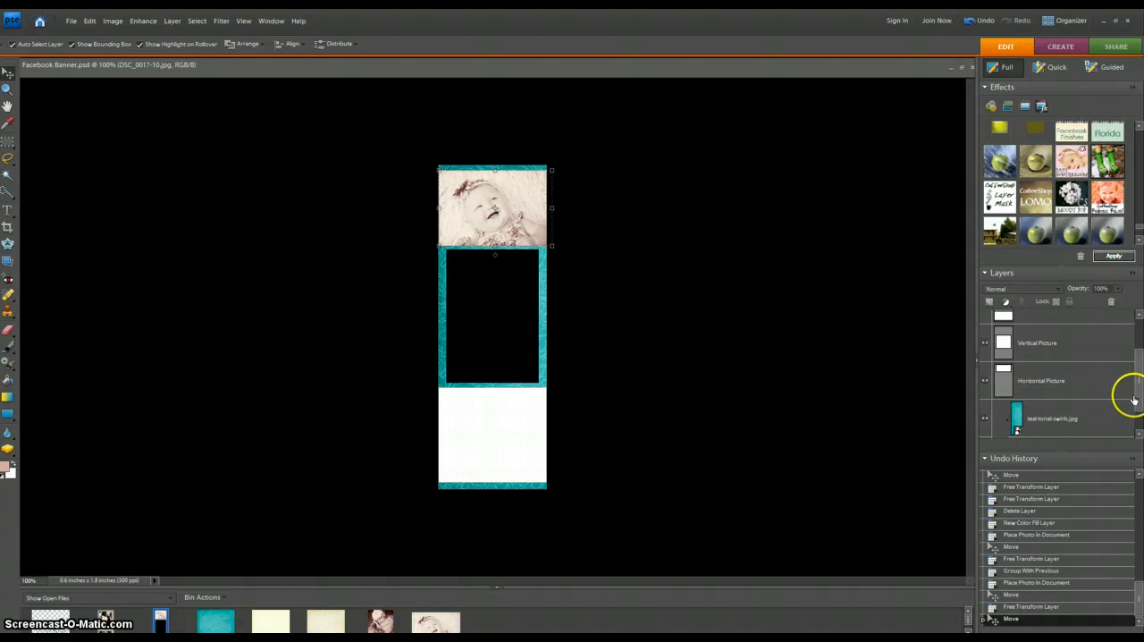
left_click_drag(1140, 396, 1141, 372)
left_click_drag(1034, 321, 1029, 407)
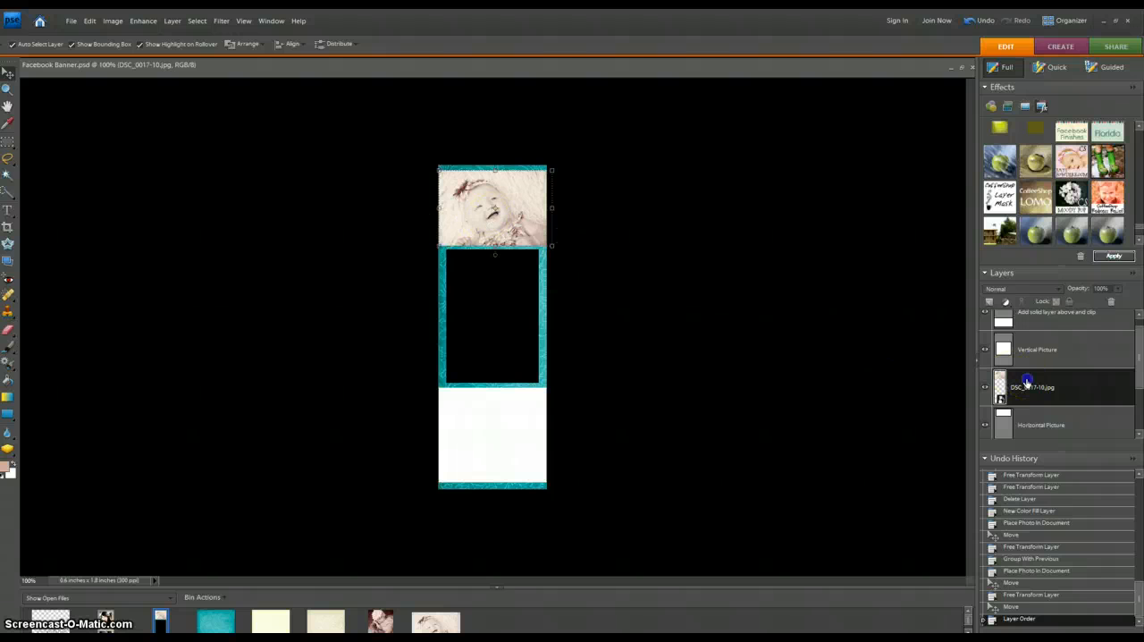
key("ctrl+g")
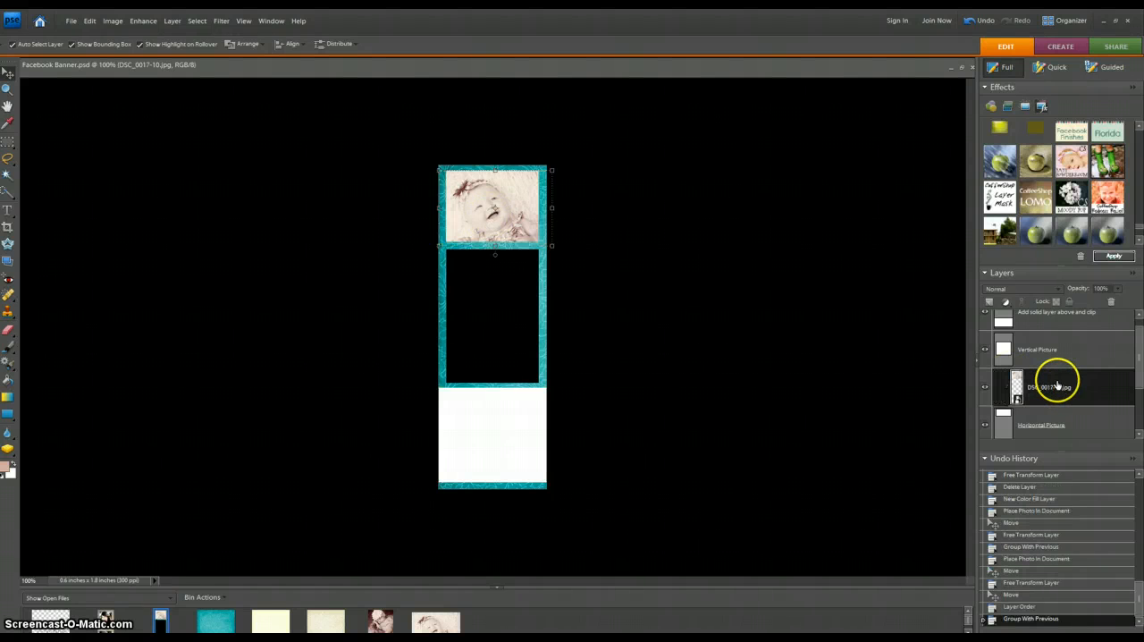
left_click(673, 233)
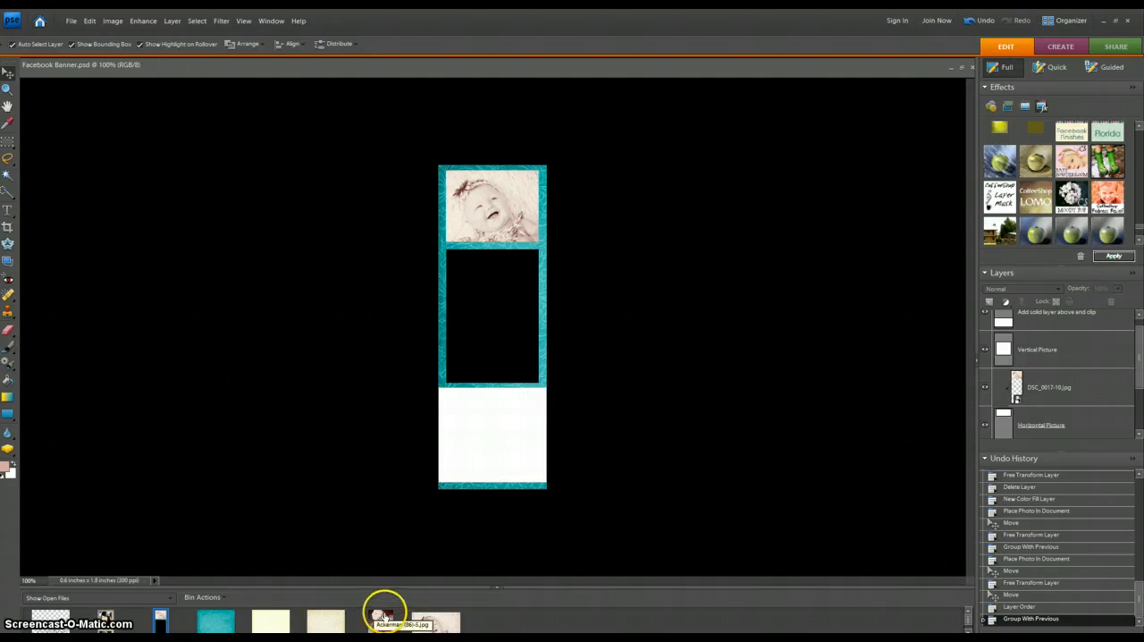
- Place the vertical photo of the baby with the flower headband in the middle frame, with its layer directly above Vertical Picture
left_click_drag(383, 629, 472, 284)
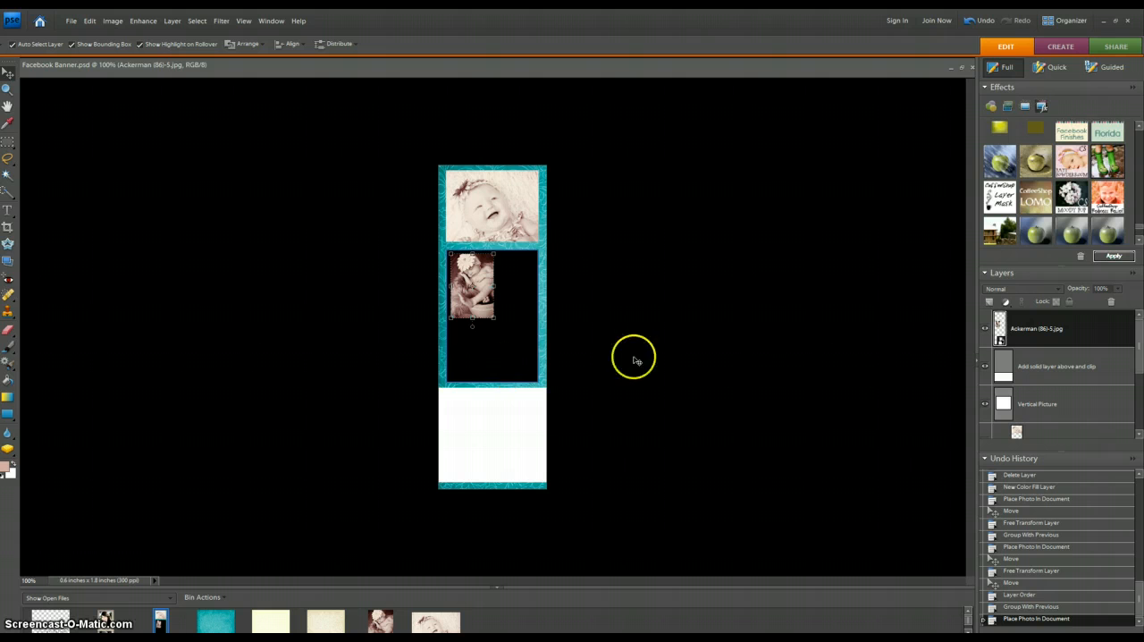
left_click_drag(1055, 329, 1051, 367)
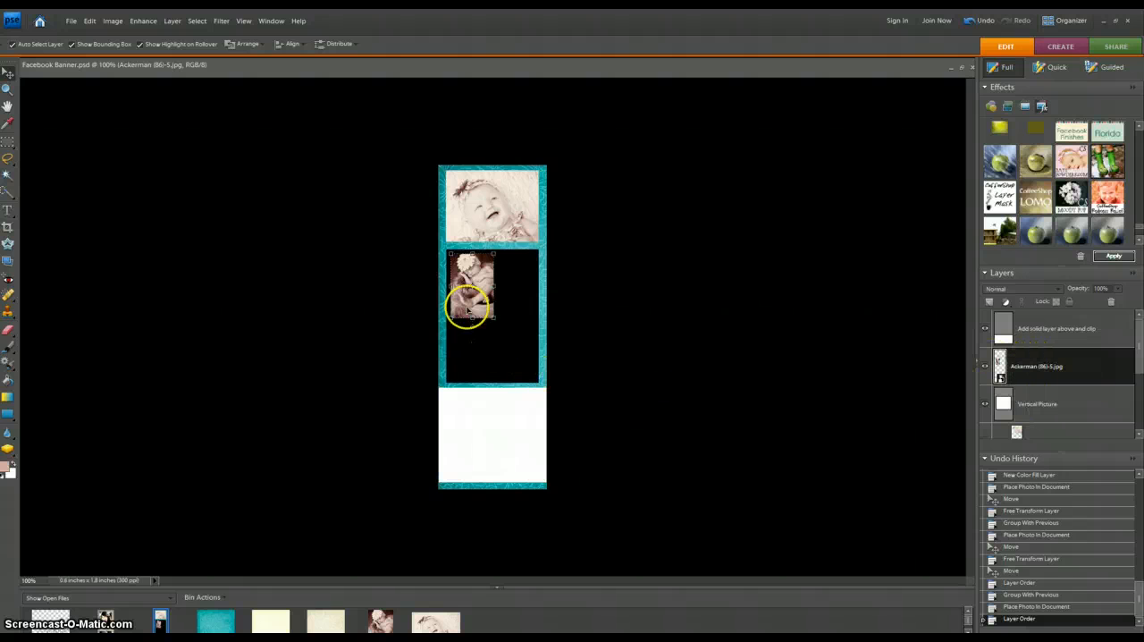
- Enlarge and reposition the vertical baby photo to cover the middle frame, and clip it to the Vertical Picture layer
left_click_drag(478, 295, 544, 396)
left_click_drag(487, 311, 544, 397)
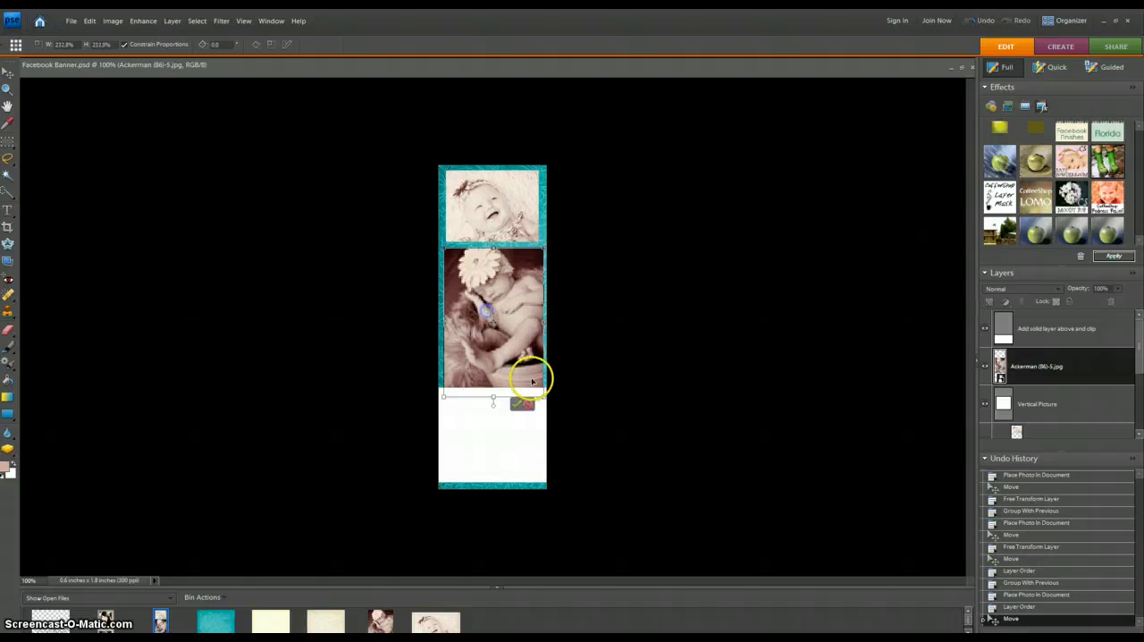
left_click_drag(506, 338, 509, 341)
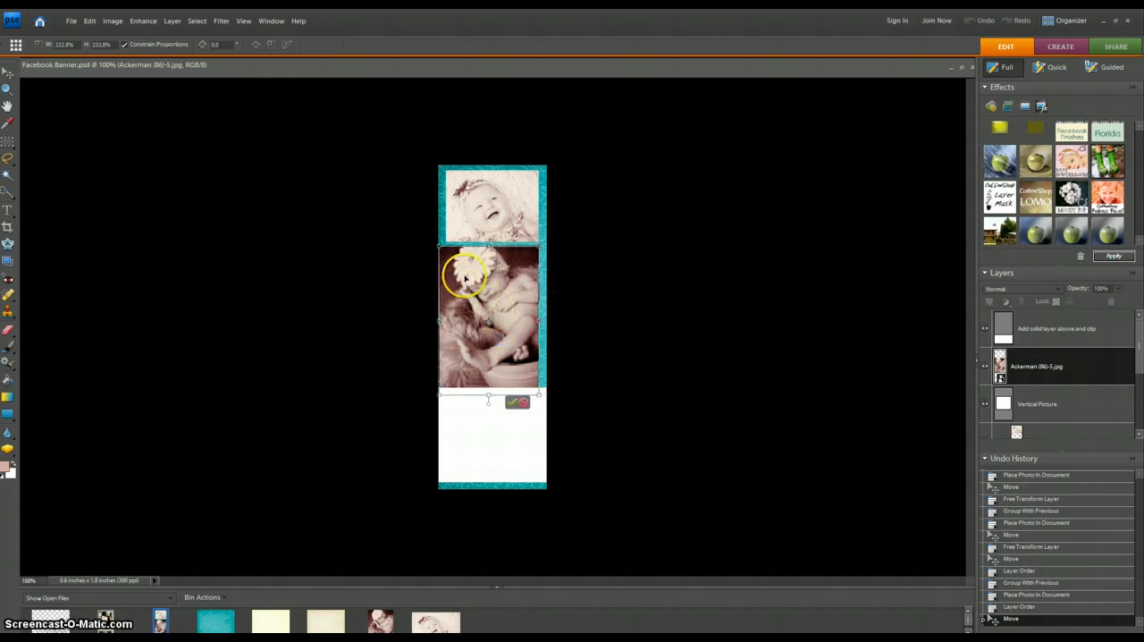
left_click_drag(524, 262, 524, 266)
left_click_drag(447, 249, 440, 238)
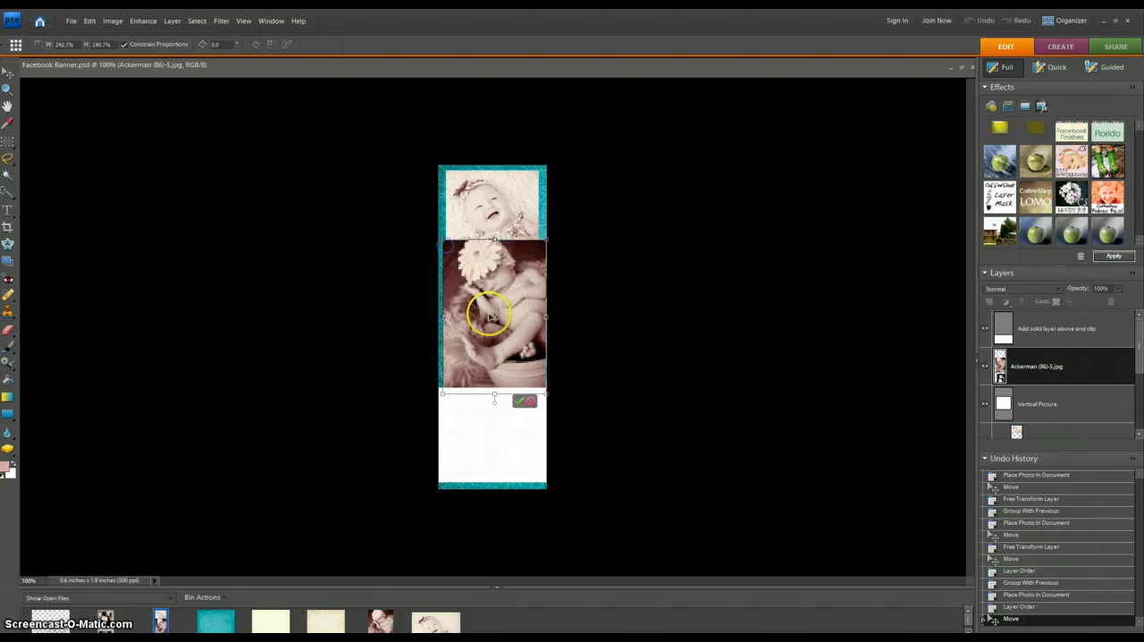
left_click_drag(490, 317, 490, 318)
left_click(518, 401)
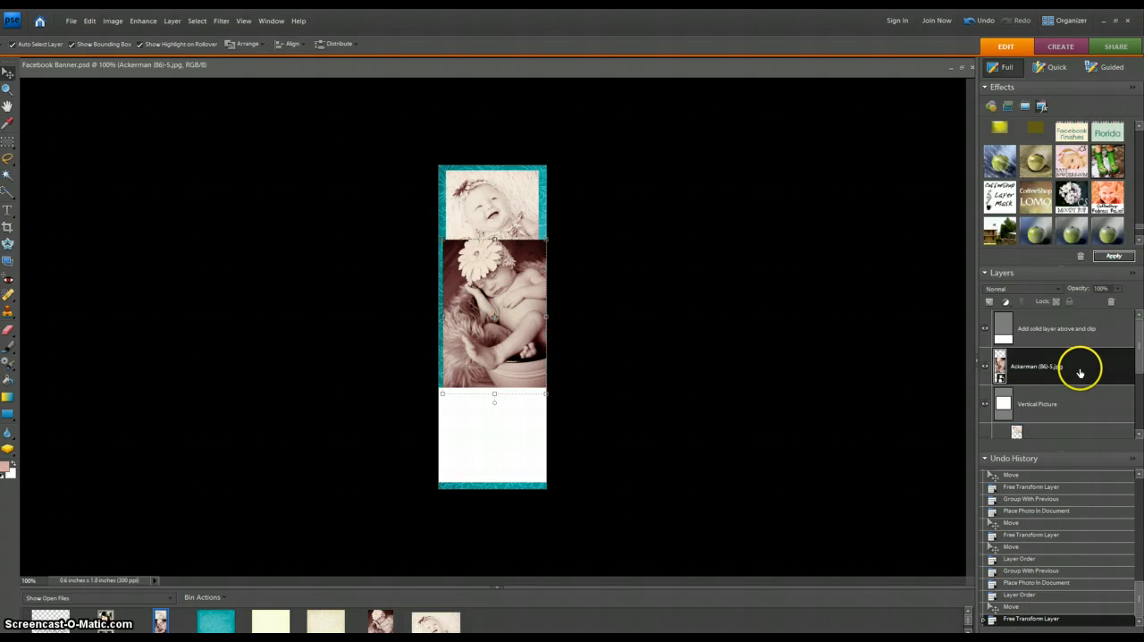
key("ctrl+g")
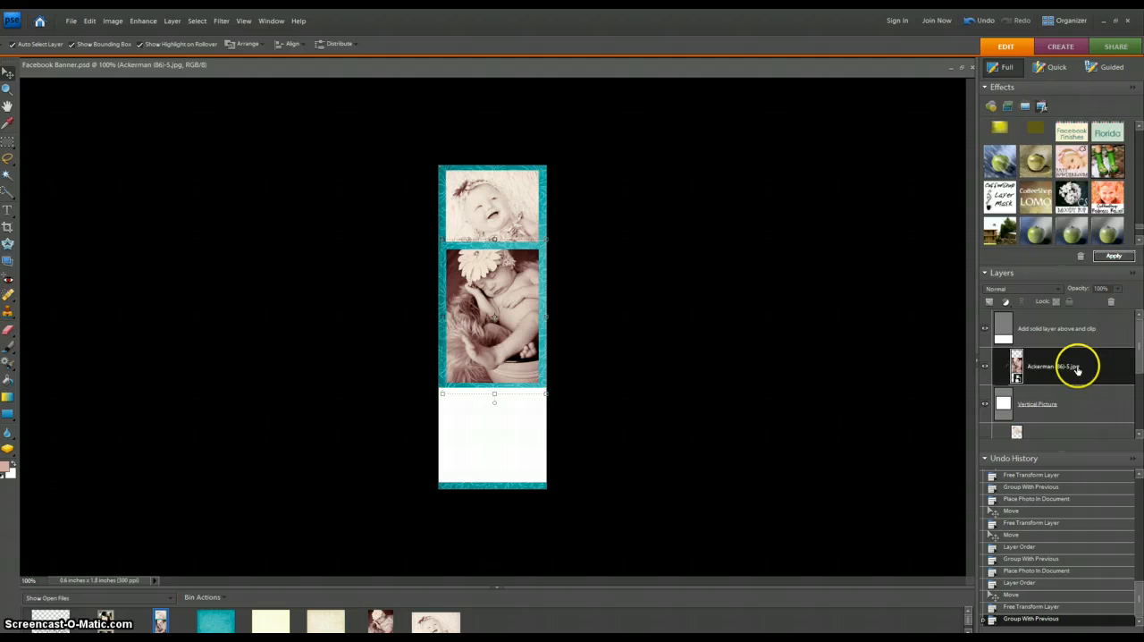
left_click(602, 365)
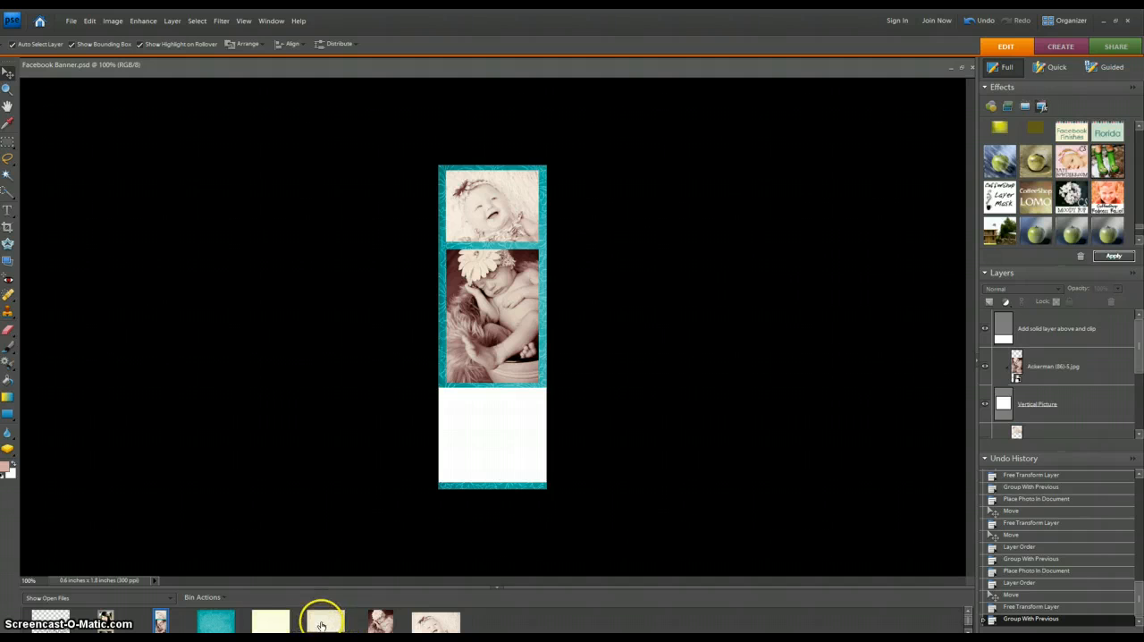
- Place INKED-PAPER9.jpg over the white area at the banner's lower end and enlarge it to cover that area
left_click_drag(323, 623, 490, 420)
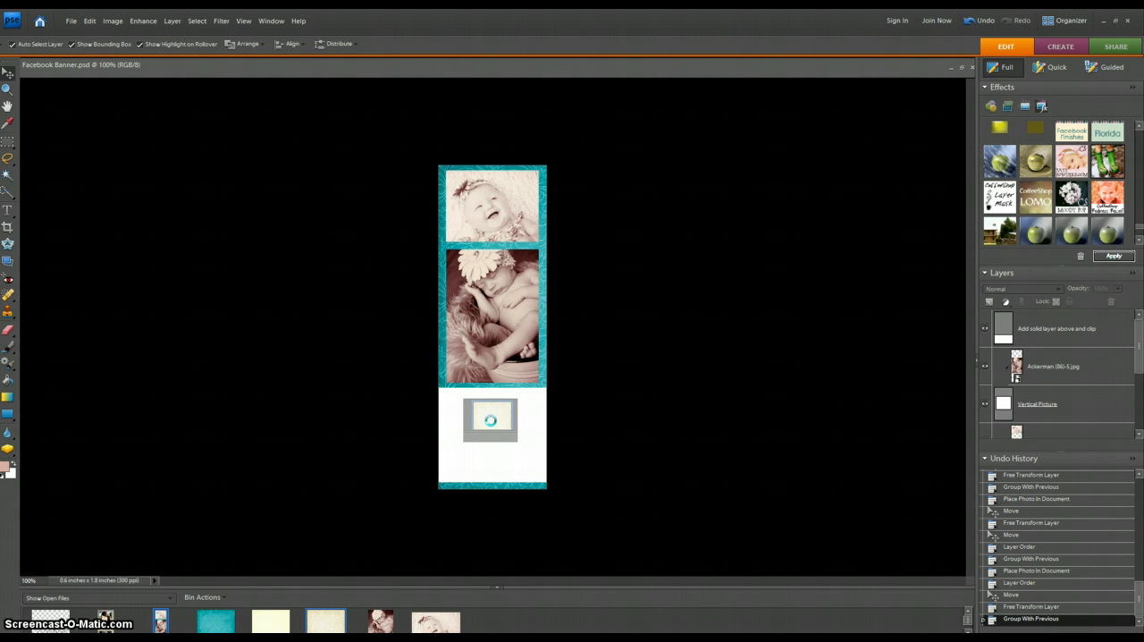
mouse_move(500, 428)
left_mouse_down()
mouse_move(468, 414)
mouse_move(553, 498)
left_mouse_up()
left_click(523, 478)
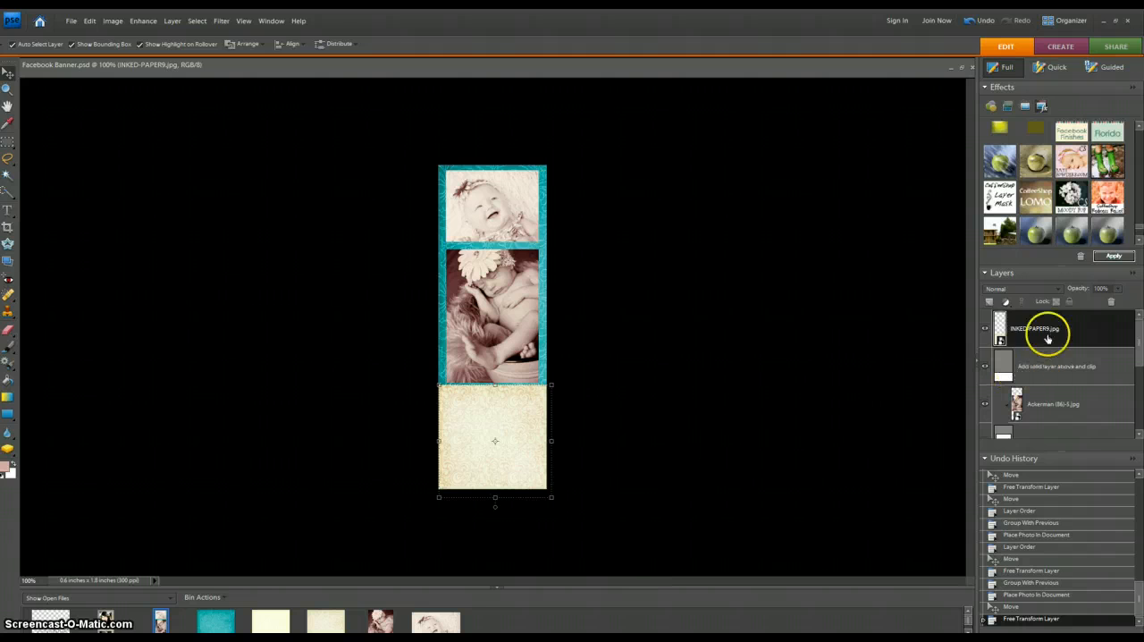
- Clip the INKED-PAPER9.jpg layer to the "Add solid layer above and clip" layer
key("ctrl+g")
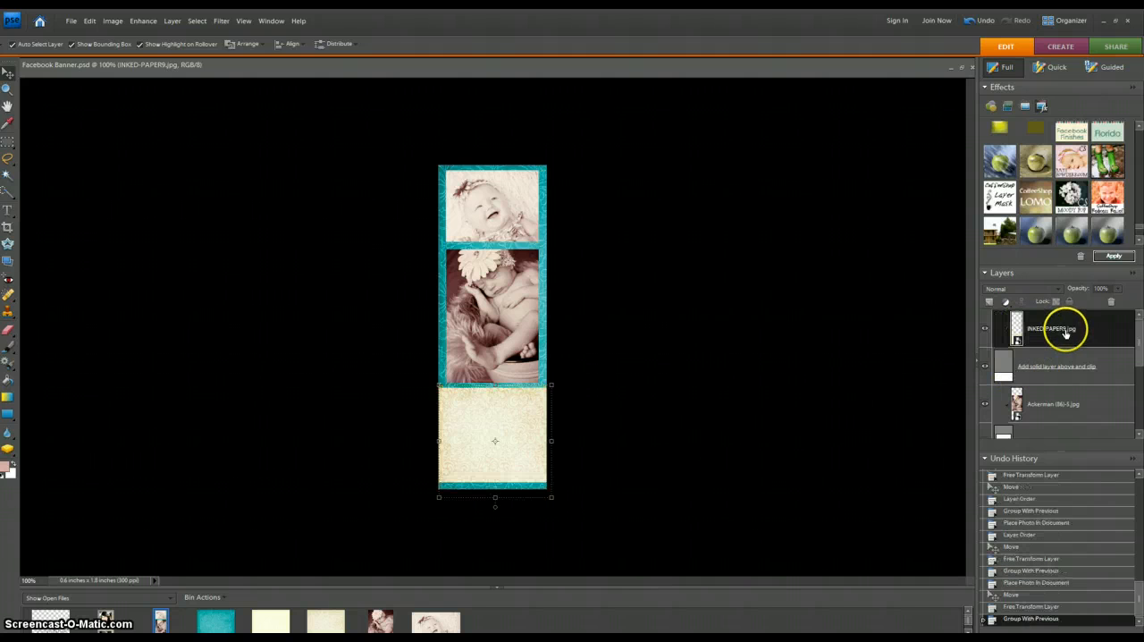
left_click(815, 483)
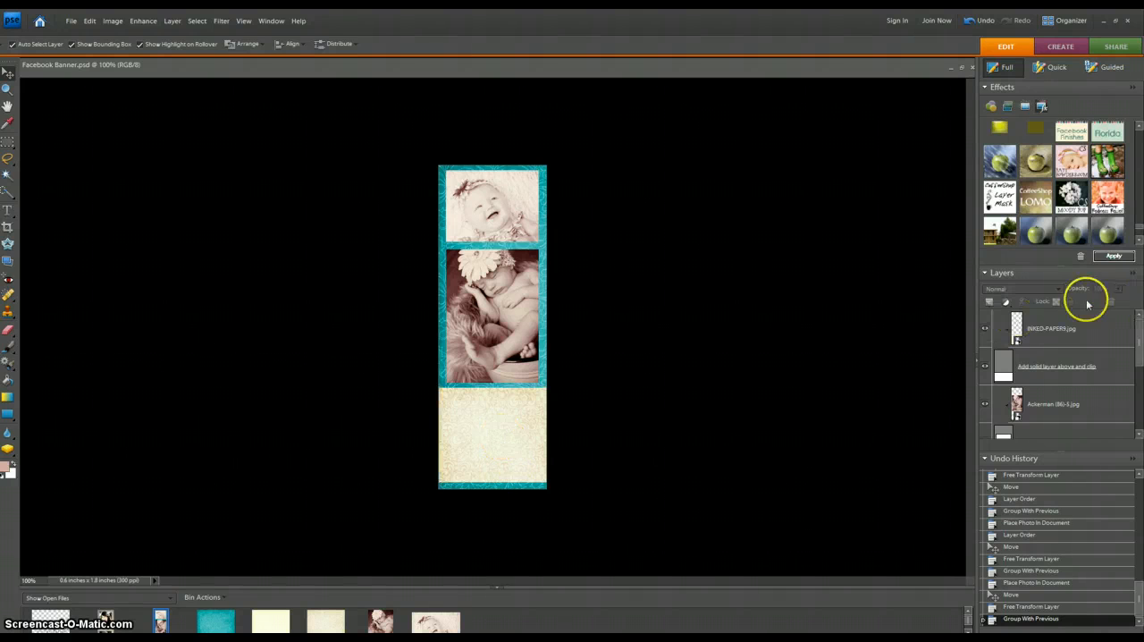
left_click(1107, 328)
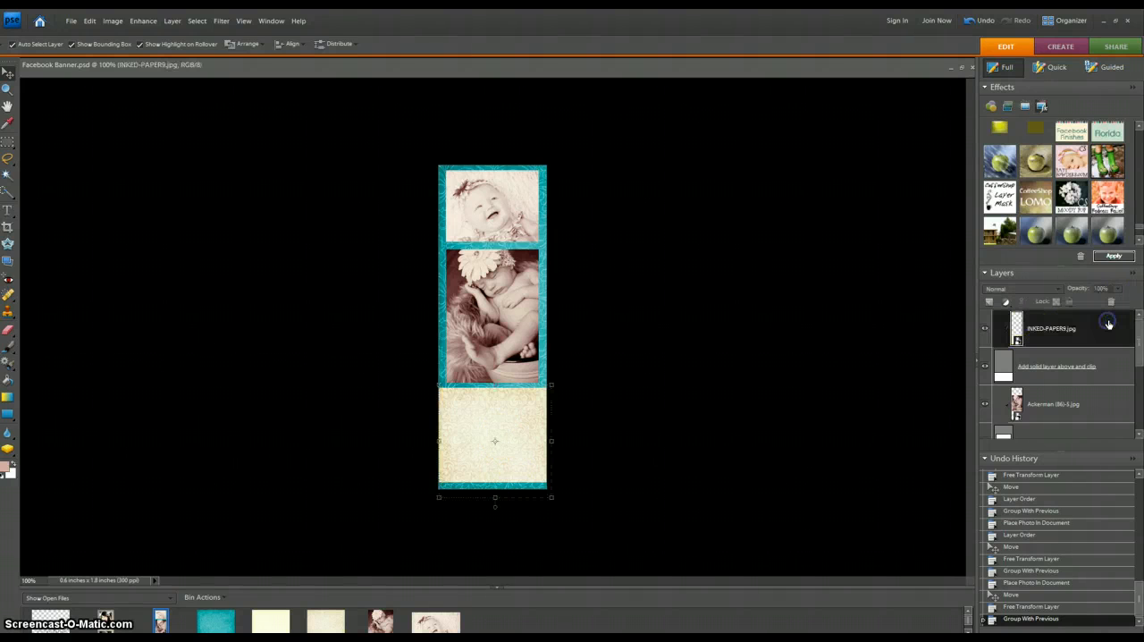
left_click(867, 377)
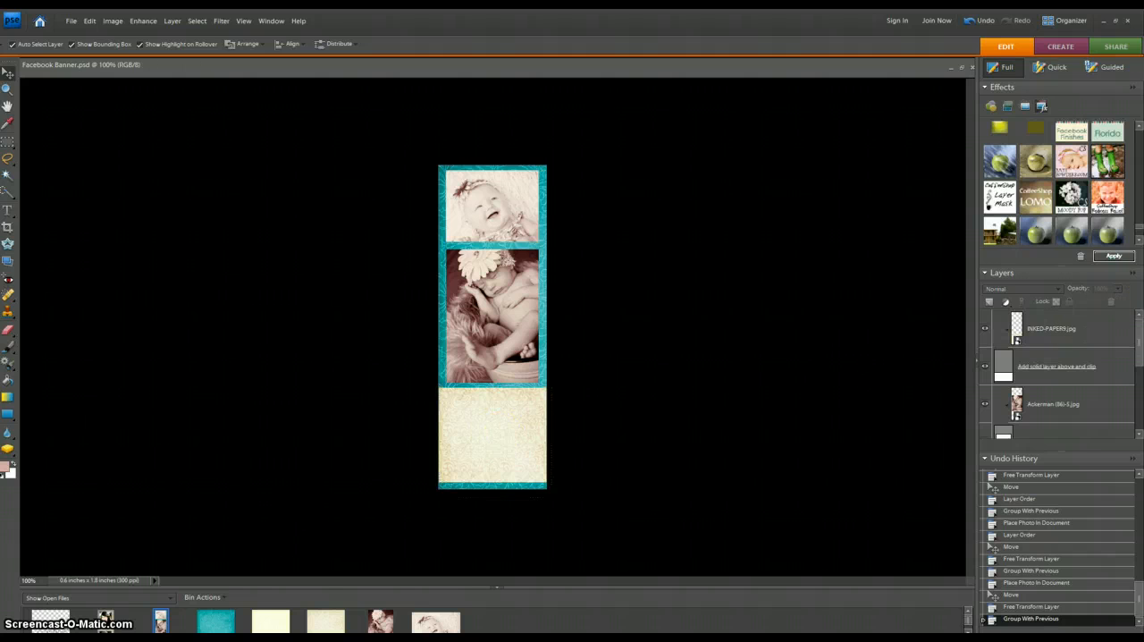
- Place the black photography signature logo on the paper panel, enlarge it to about the banner's width and center it horizontally
mouse_move(152, 617)
left_mouse_down()
mouse_move(487, 413)
mouse_move(498, 418)
left_mouse_up()
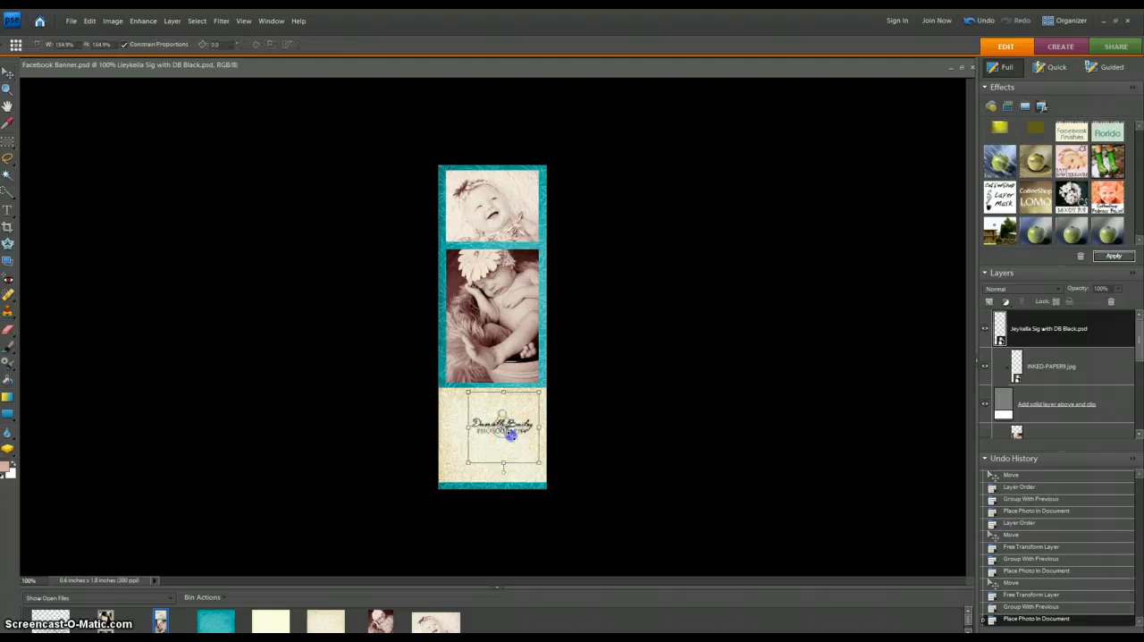
left_click(528, 481)
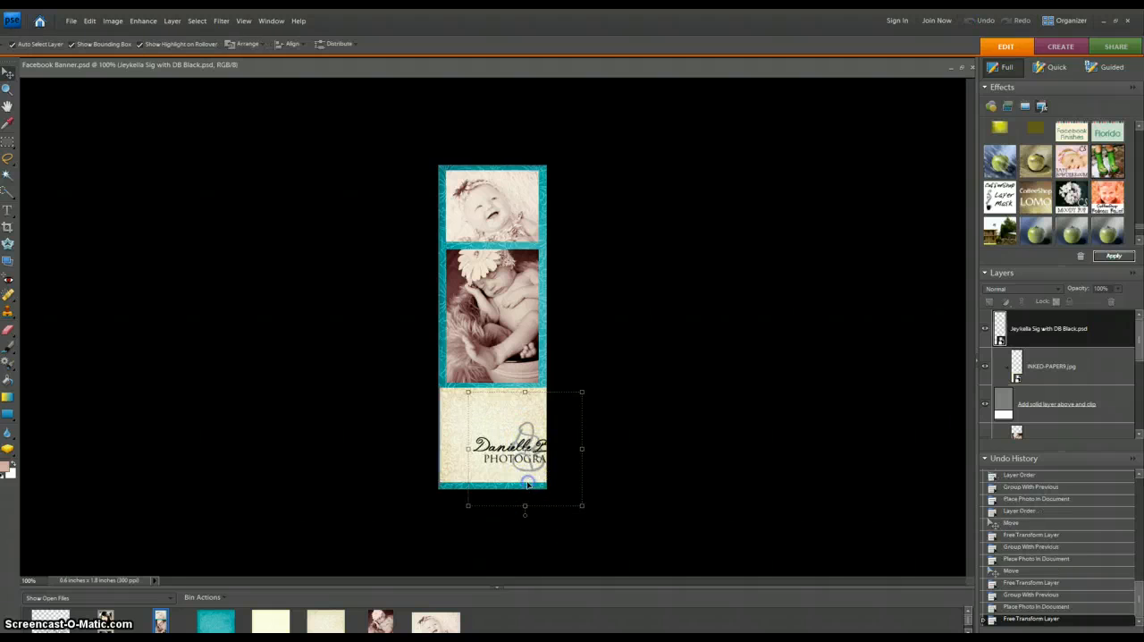
left_click(535, 452)
mouse_move(535, 452)
left_mouse_down()
mouse_move(517, 453)
mouse_move(515, 472)
mouse_move(499, 416)
left_mouse_up()
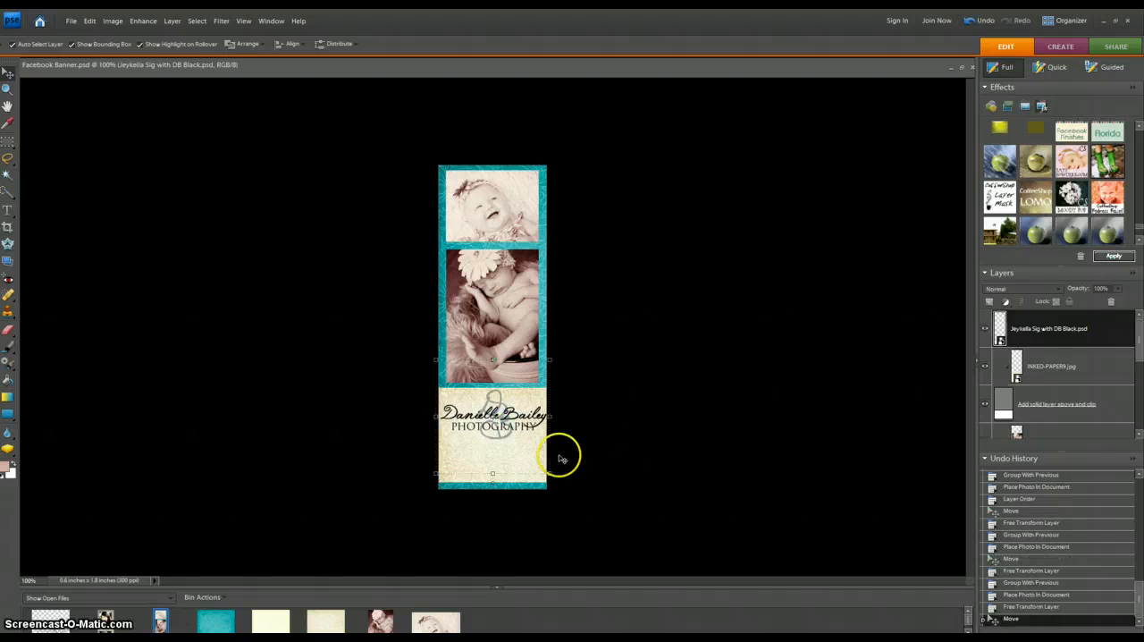
- Enlarge the photography logo slightly on the paper panel and apply the transformation
left_click_drag(437, 467, 437, 474)
left_click(515, 478)
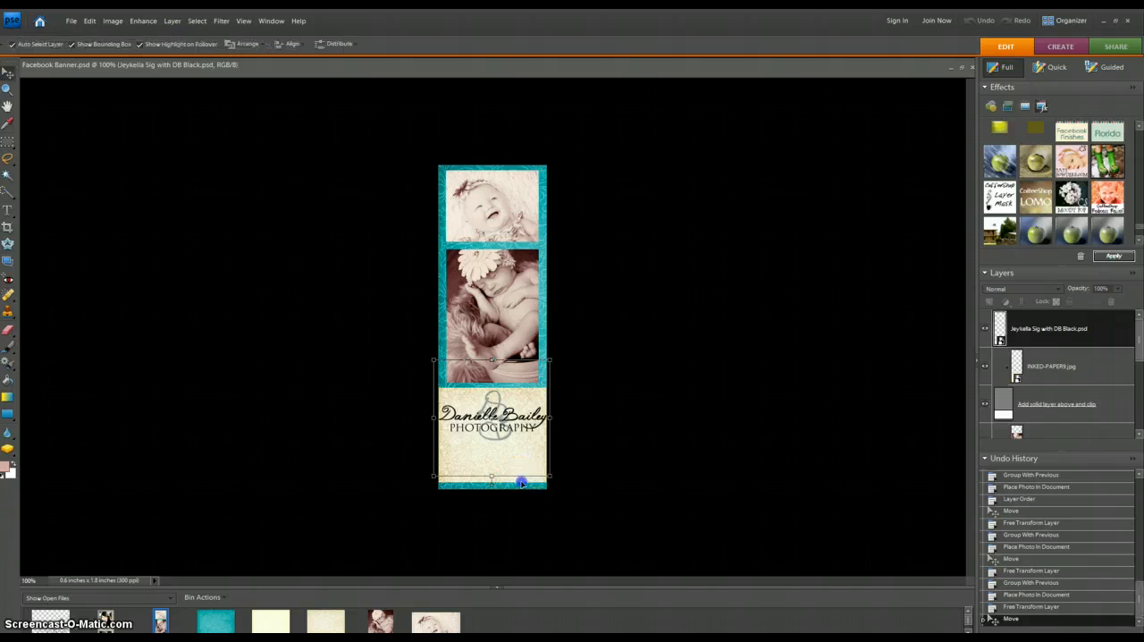
- Add a text box across the paper panel below the logo, enter the phone number and color it black
left_click(7, 210)
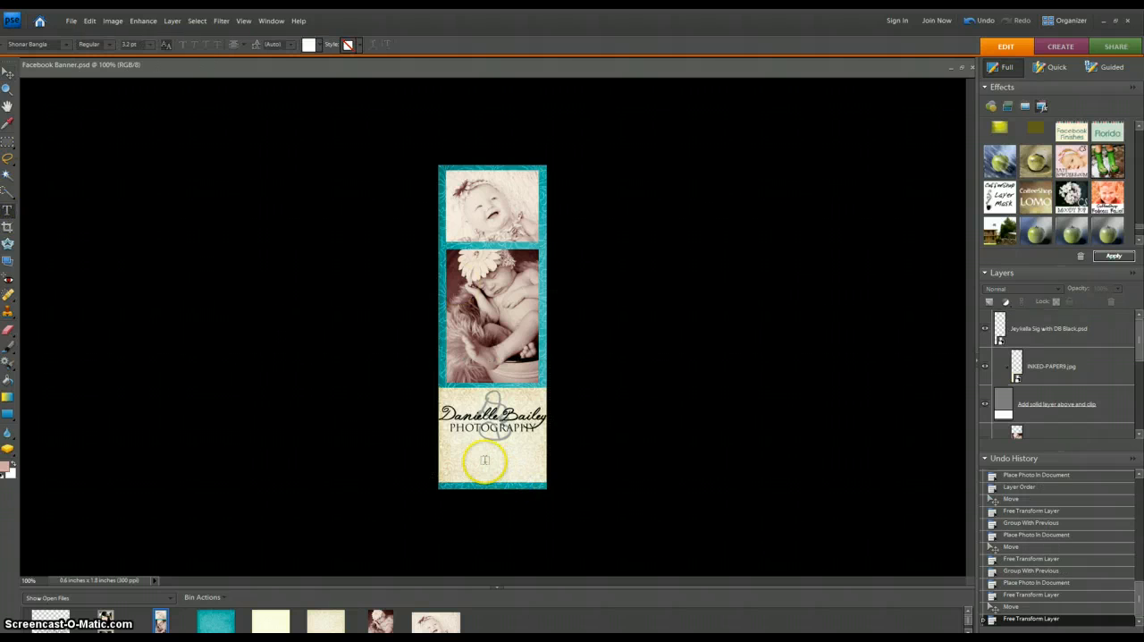
left_click_drag(438, 439, 546, 482)
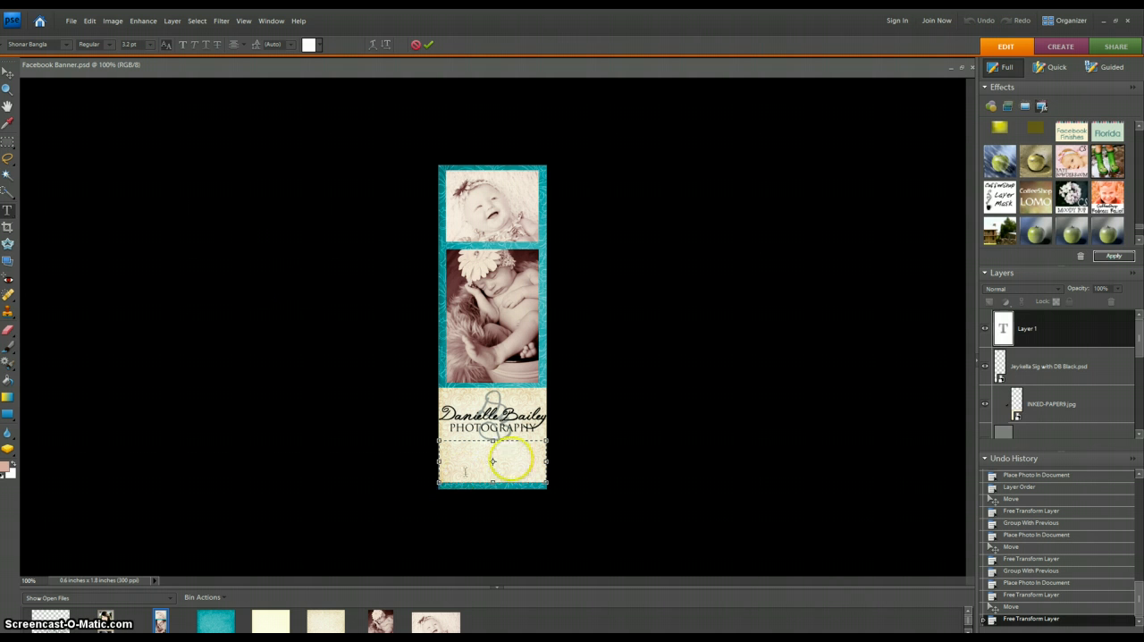
left_click_drag(516, 450, 456, 440)
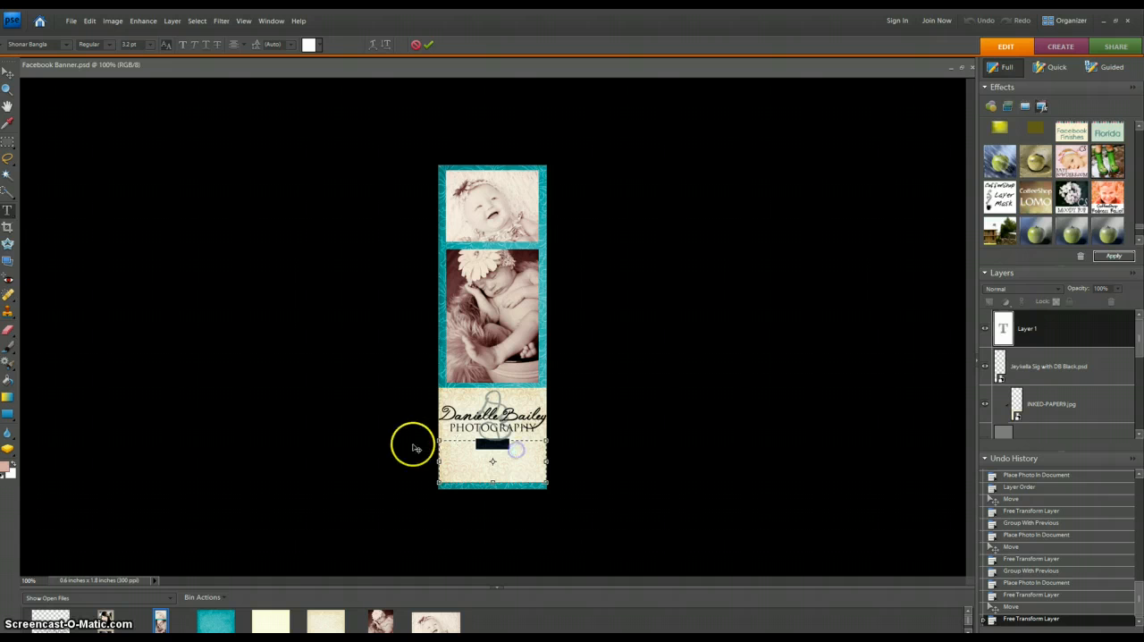
left_click(324, 51)
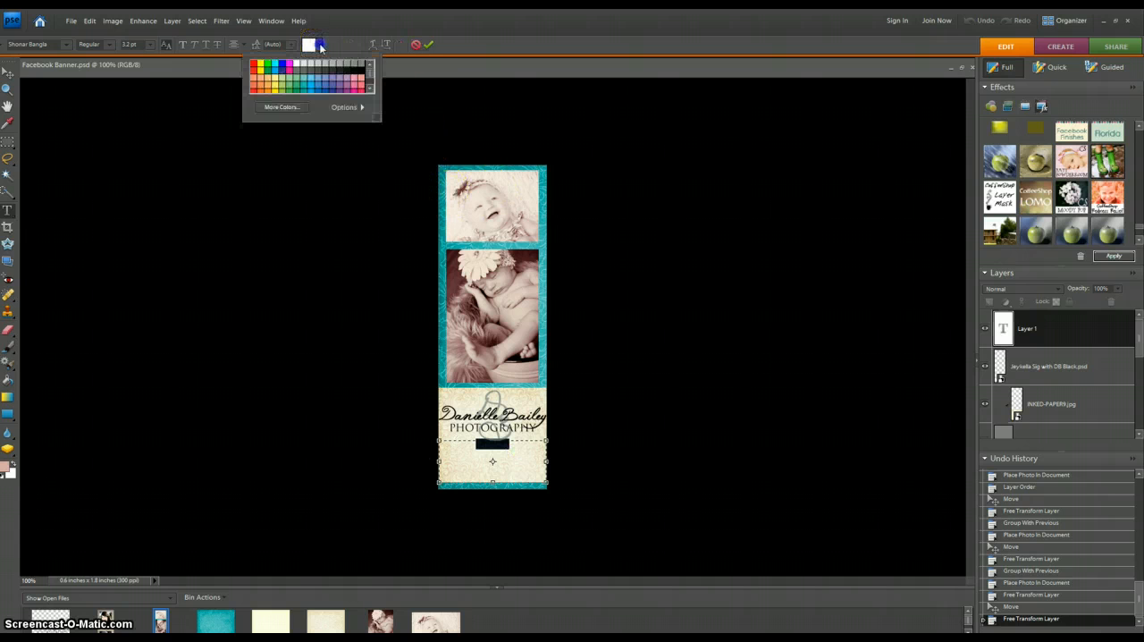
left_click(360, 64)
left_click(428, 44)
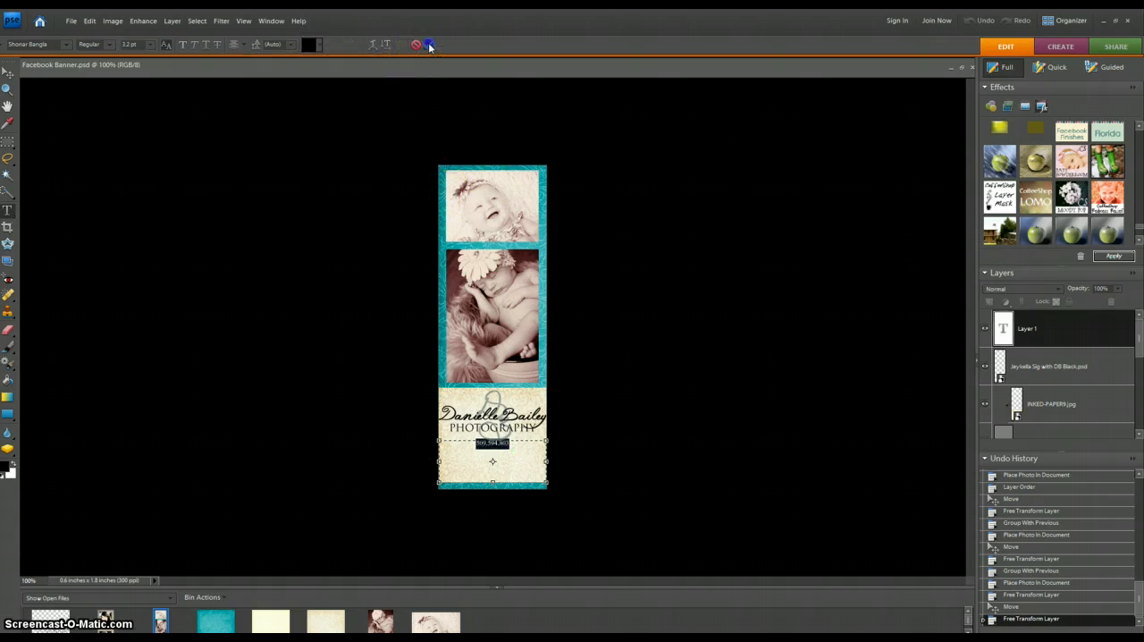
- Set the phone number text below the logo to 6 pt and make it bold
left_click(504, 449)
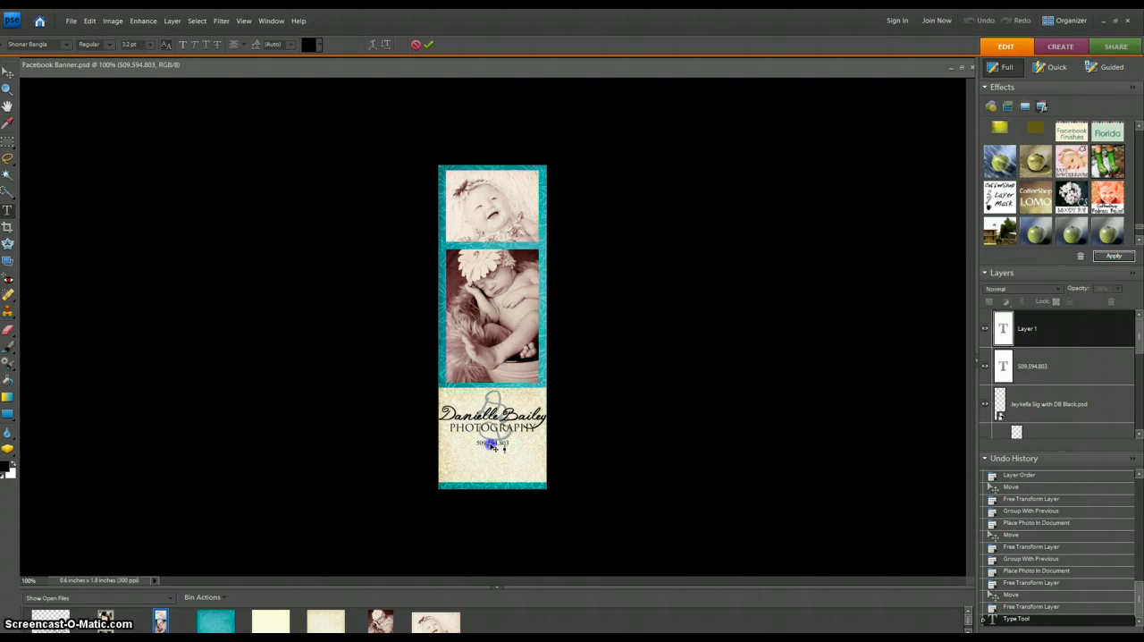
left_click(7, 72)
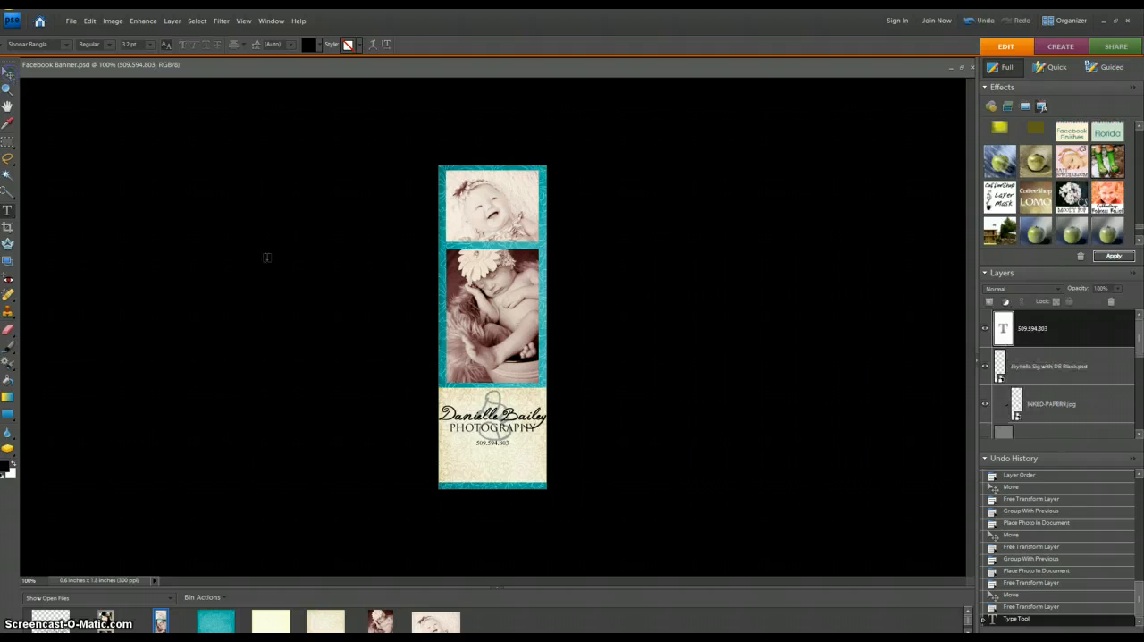
left_click_drag(492, 443, 511, 444)
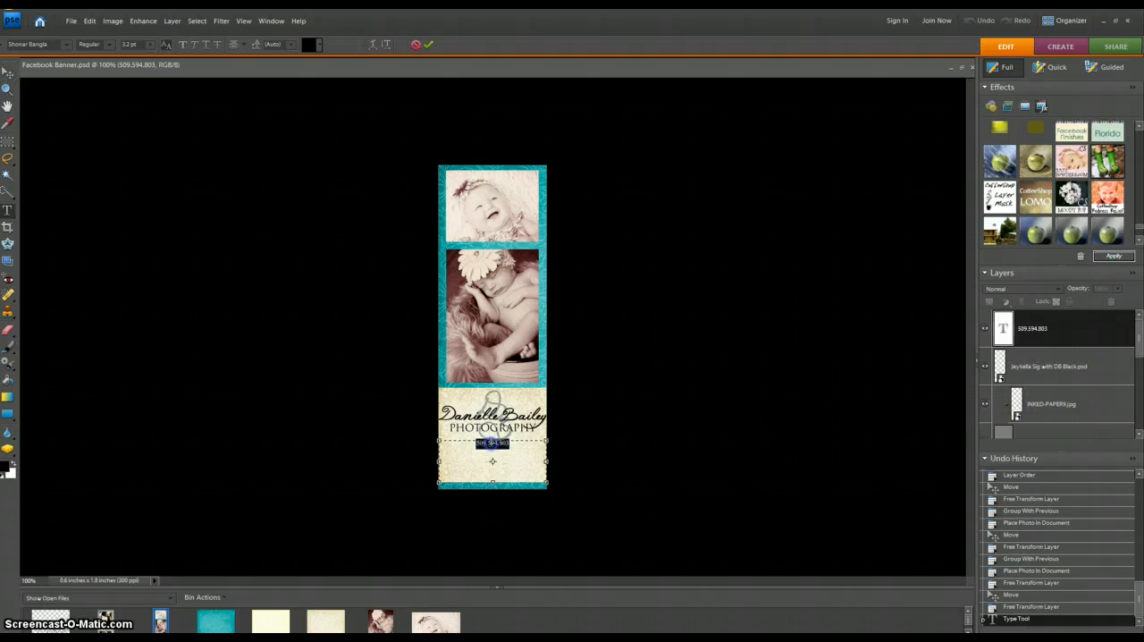
left_click(149, 44)
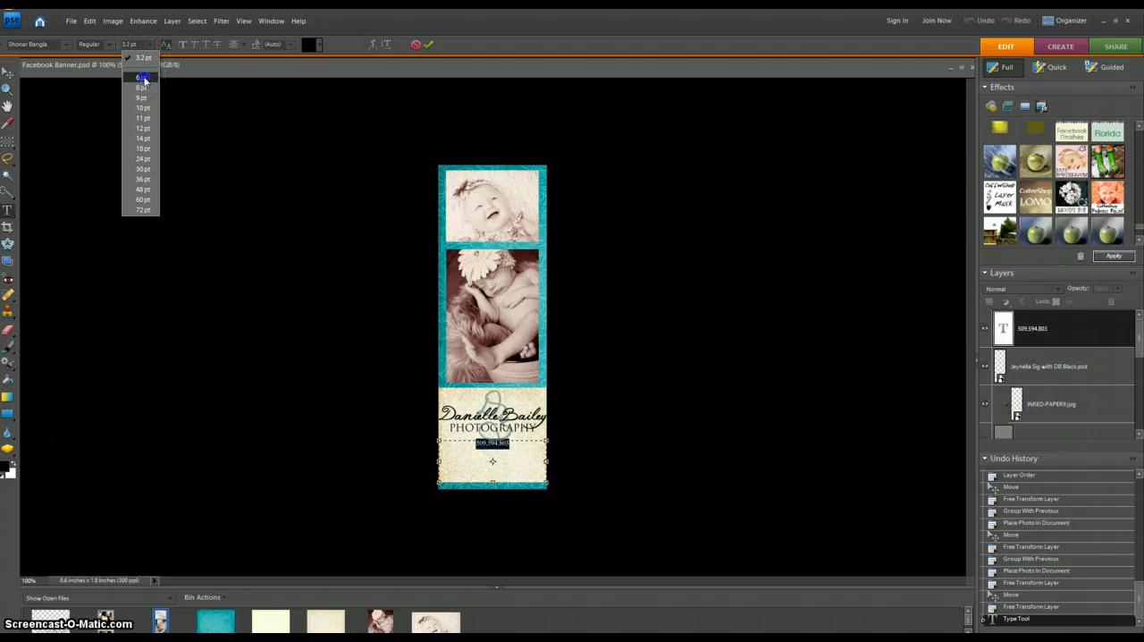
left_click(143, 79)
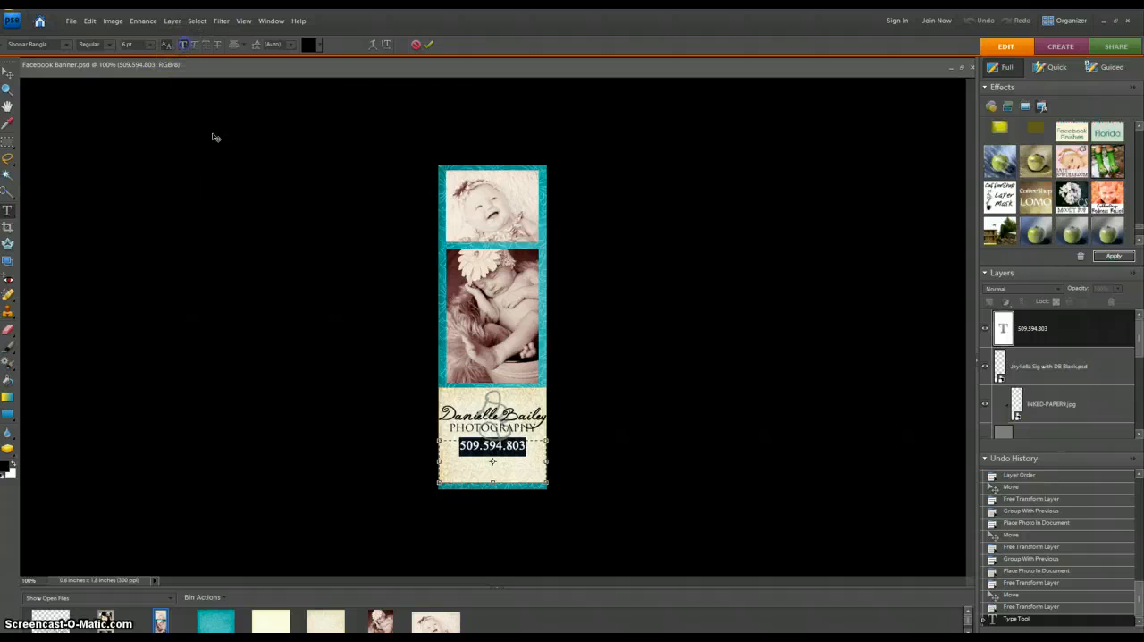
left_click(297, 309)
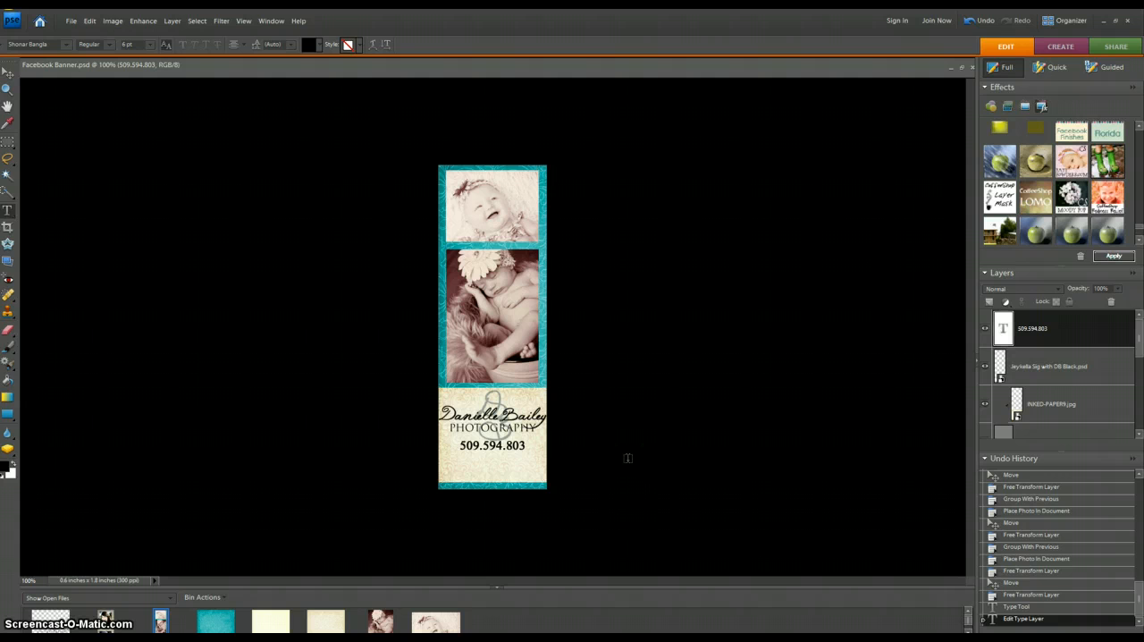
- Flatten all the banner's layers into a single background
right_click(1034, 338)
right_click(1035, 405)
left_click(1059, 610)
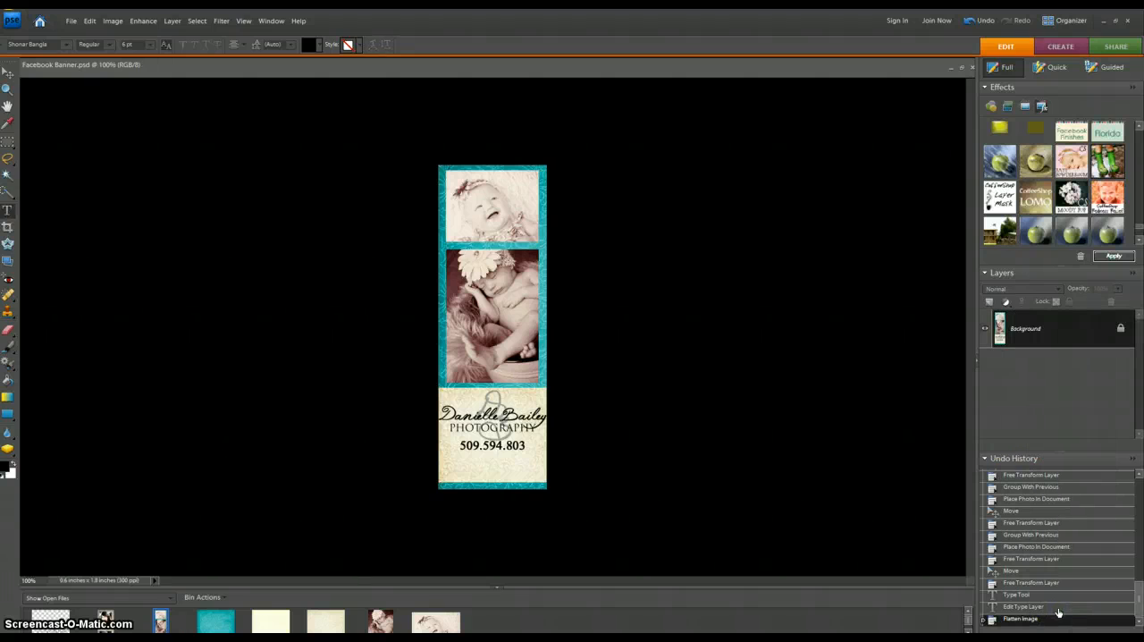
left_click(140, 20)
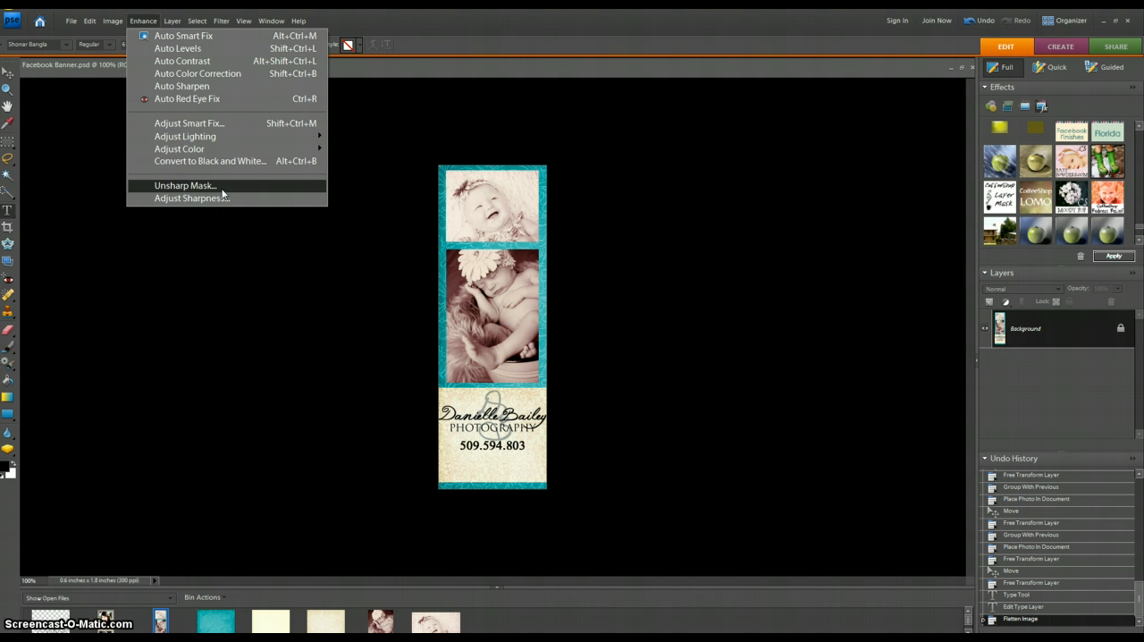
left_click(224, 266)
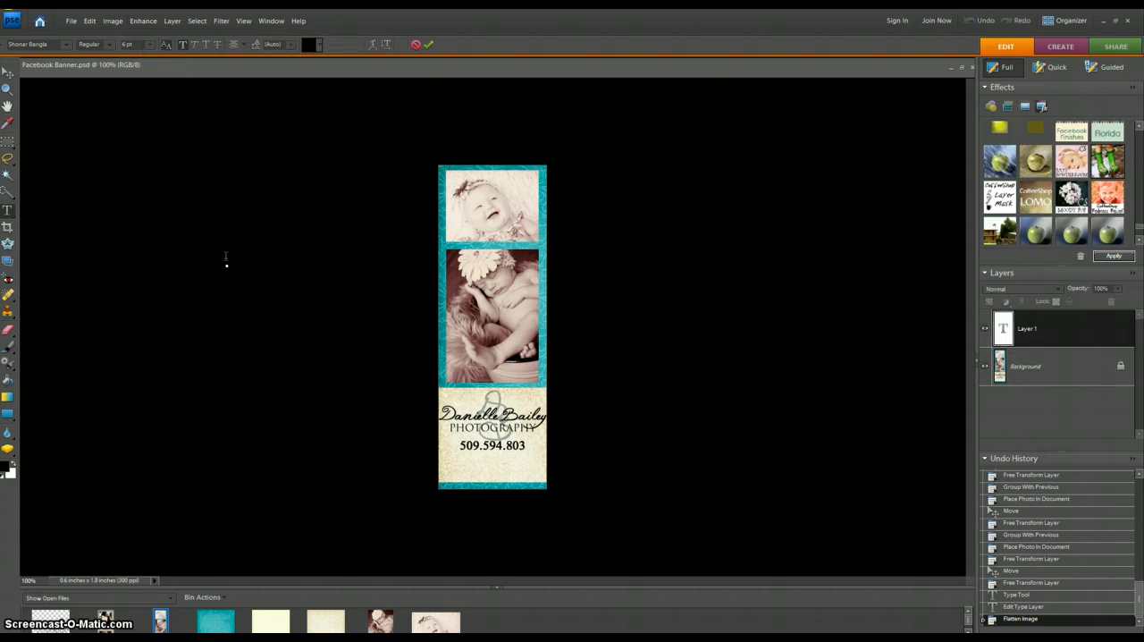
left_click(230, 262)
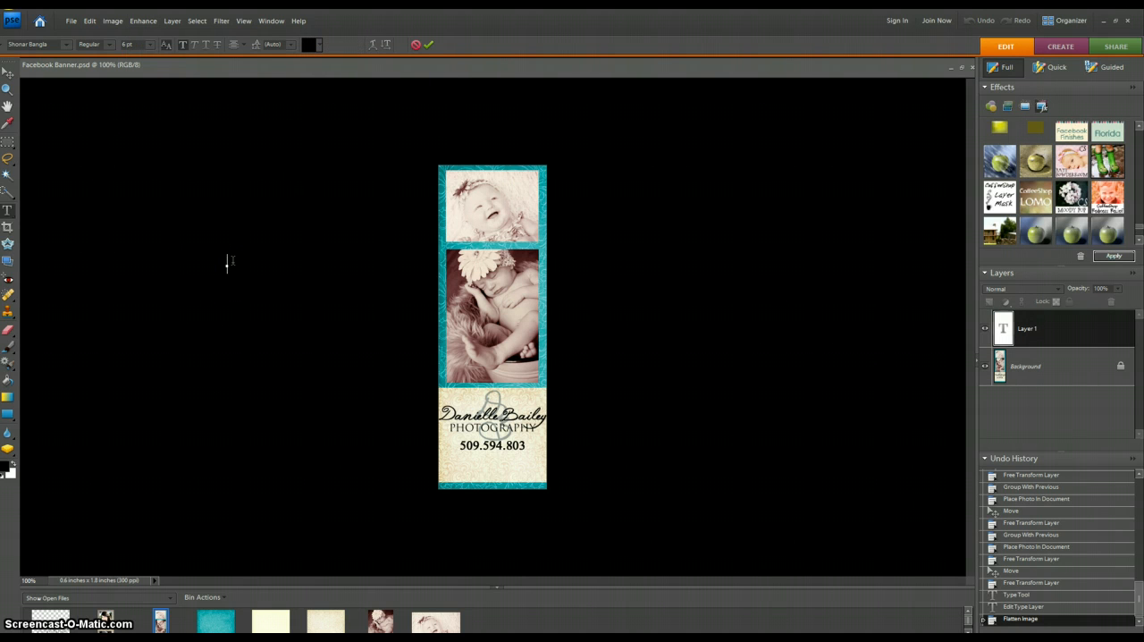